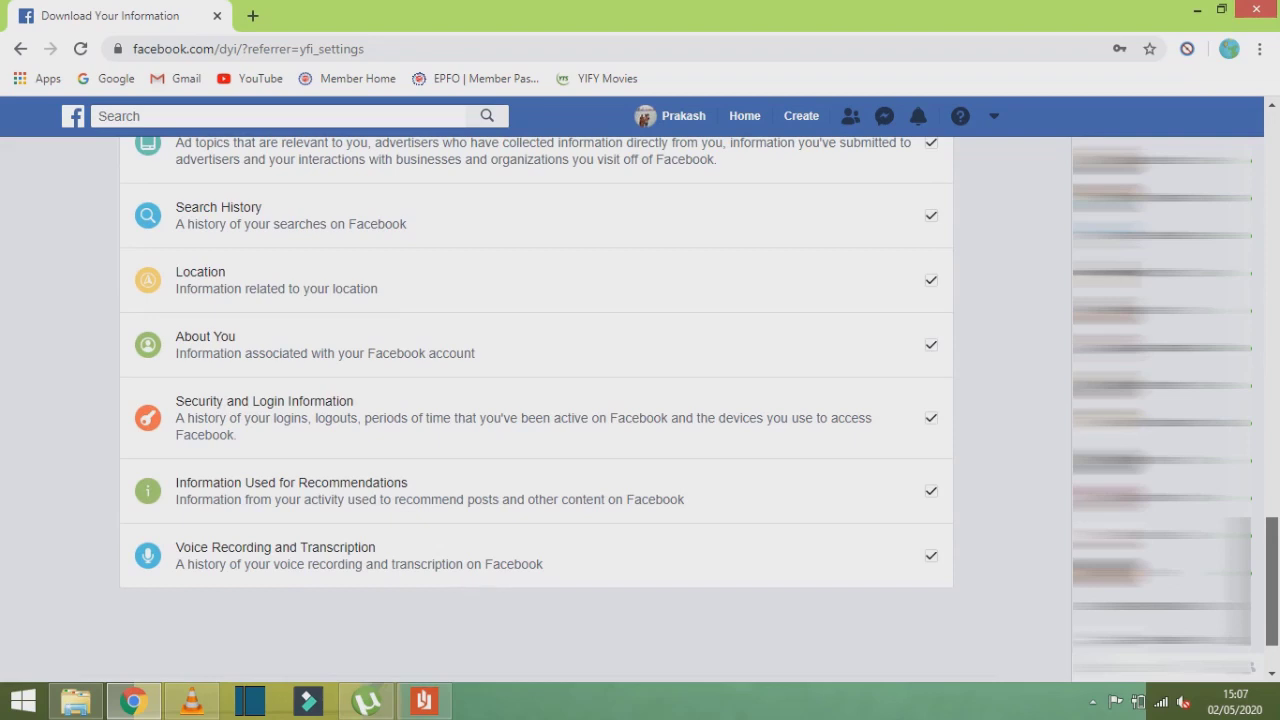
Create the Facebook information file covering all of the data, in HTML format with high media quality.
scroll(536, 400, up, 5)
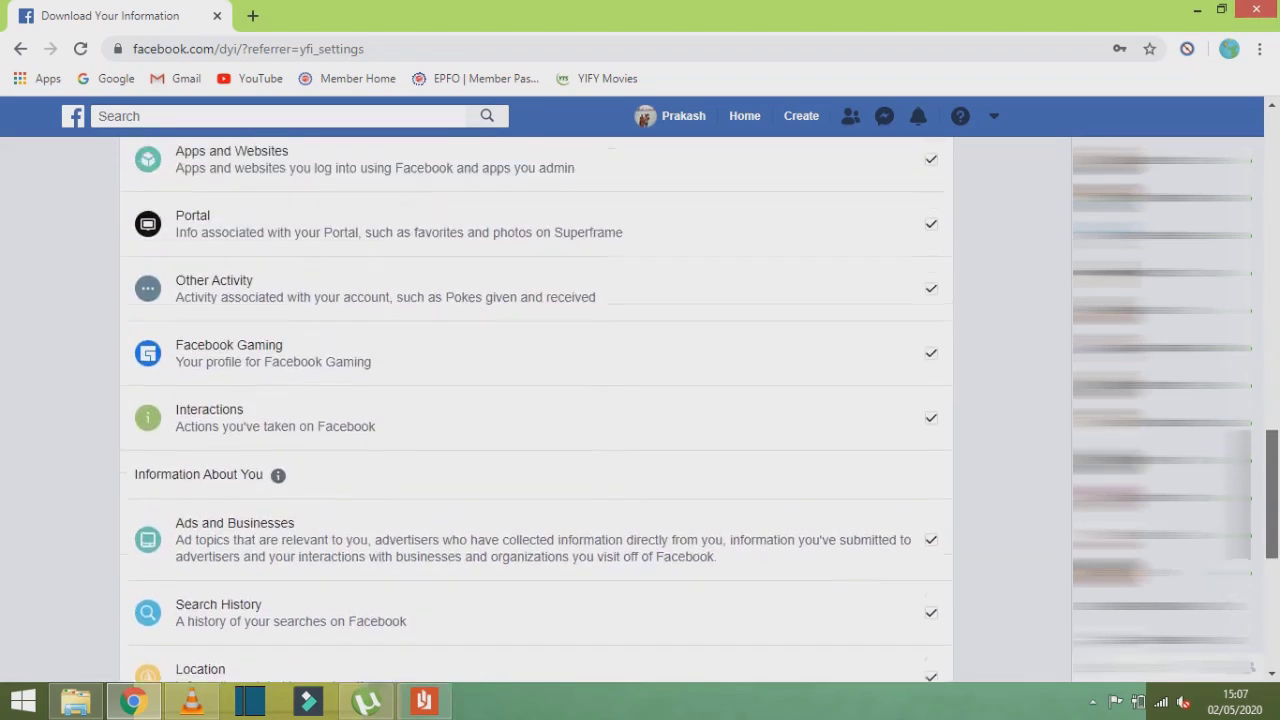
scroll(536, 400, up, 14)
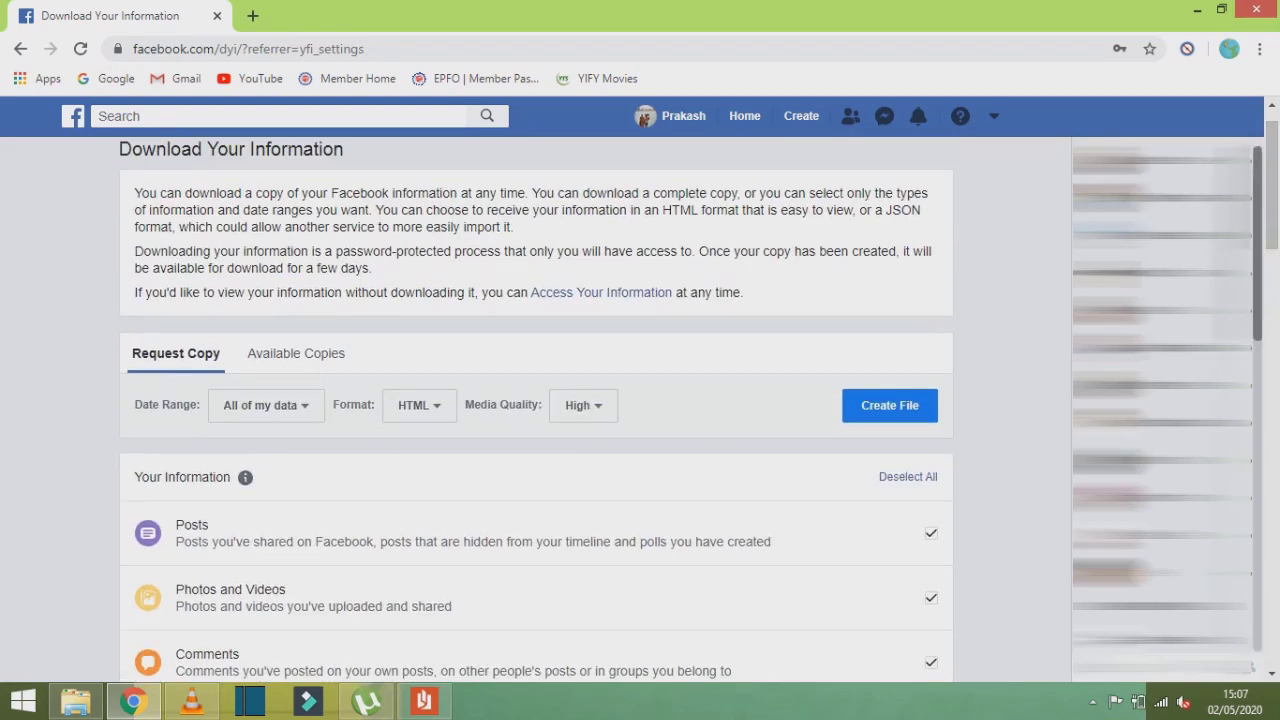
click(419, 405)
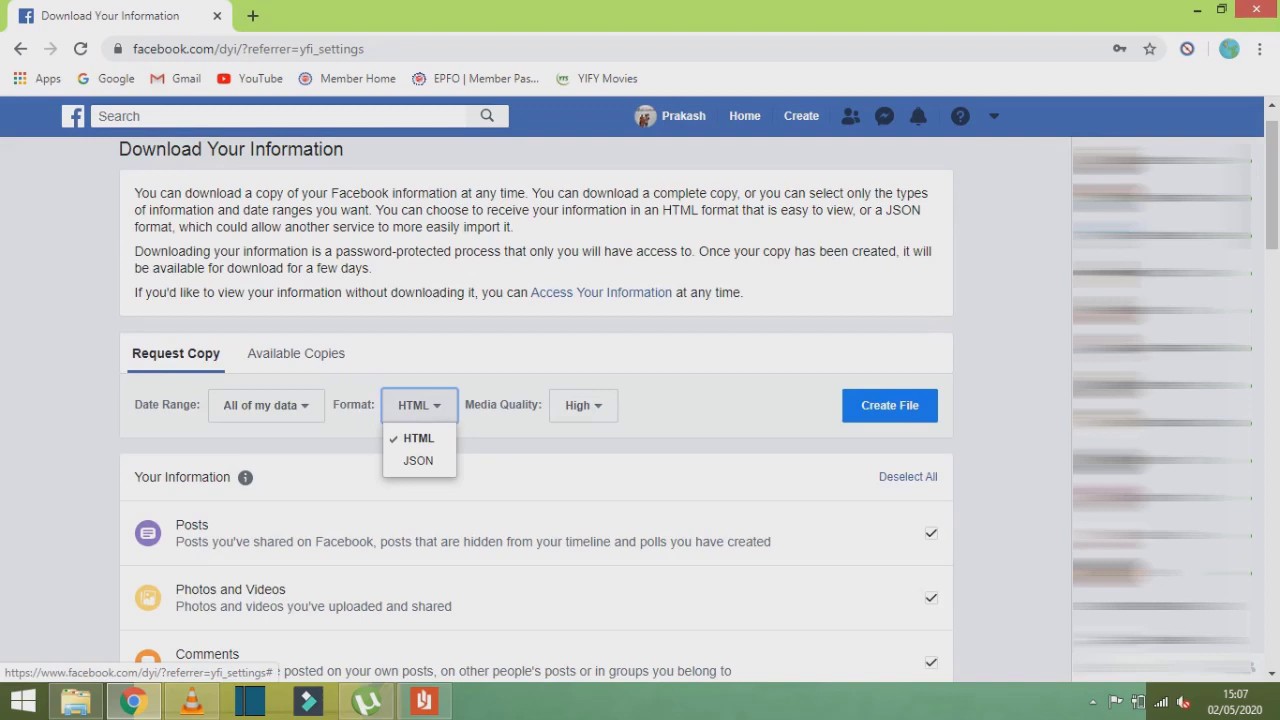
click(419, 405)
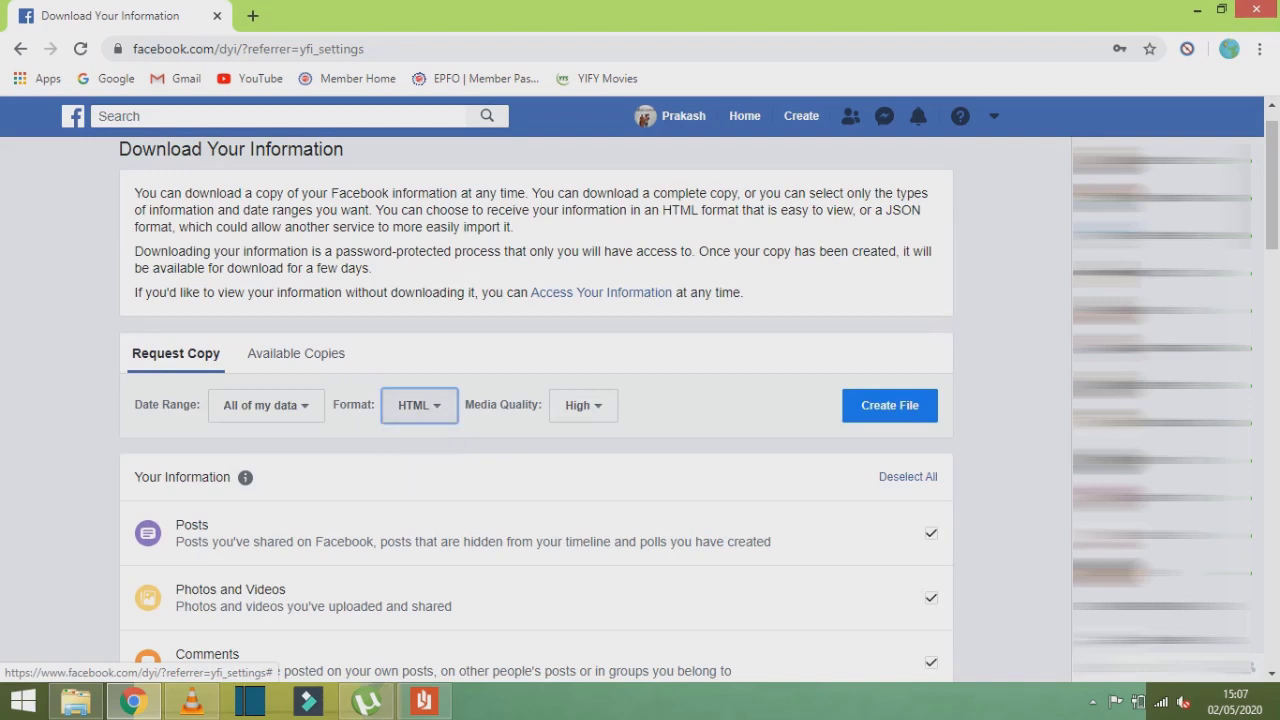
click(296, 353)
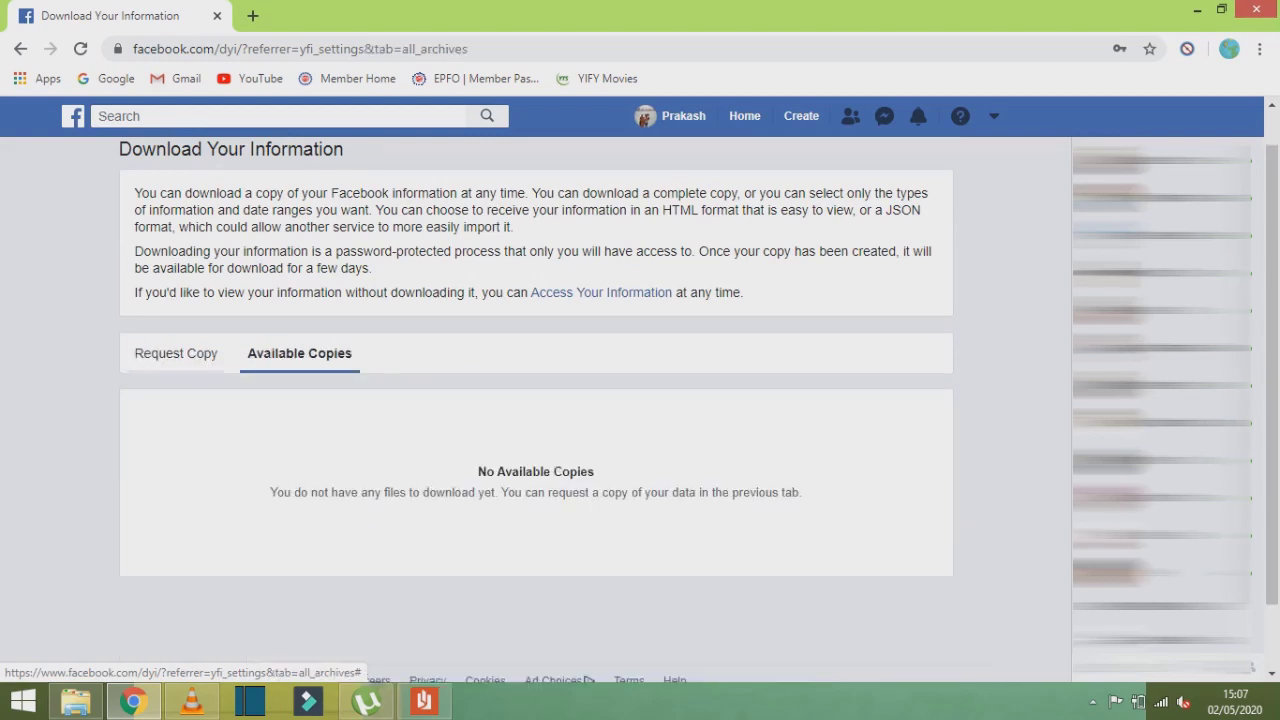
click(176, 353)
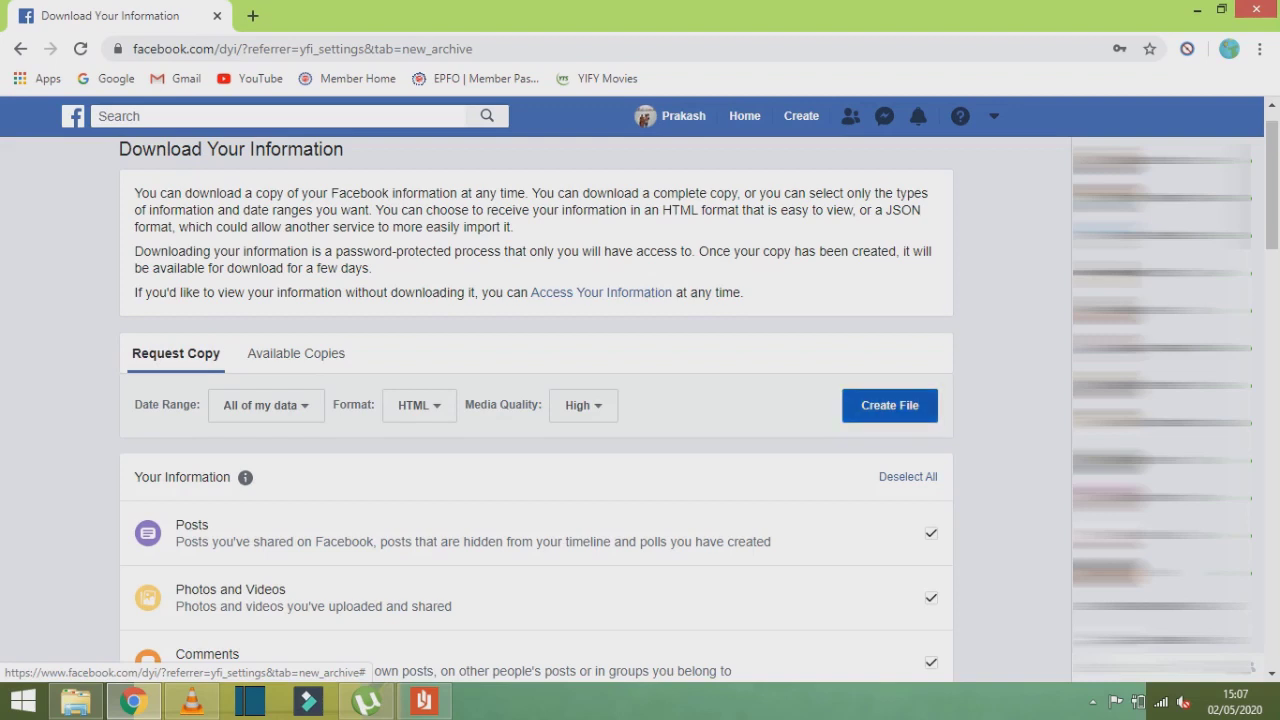
click(889, 405)
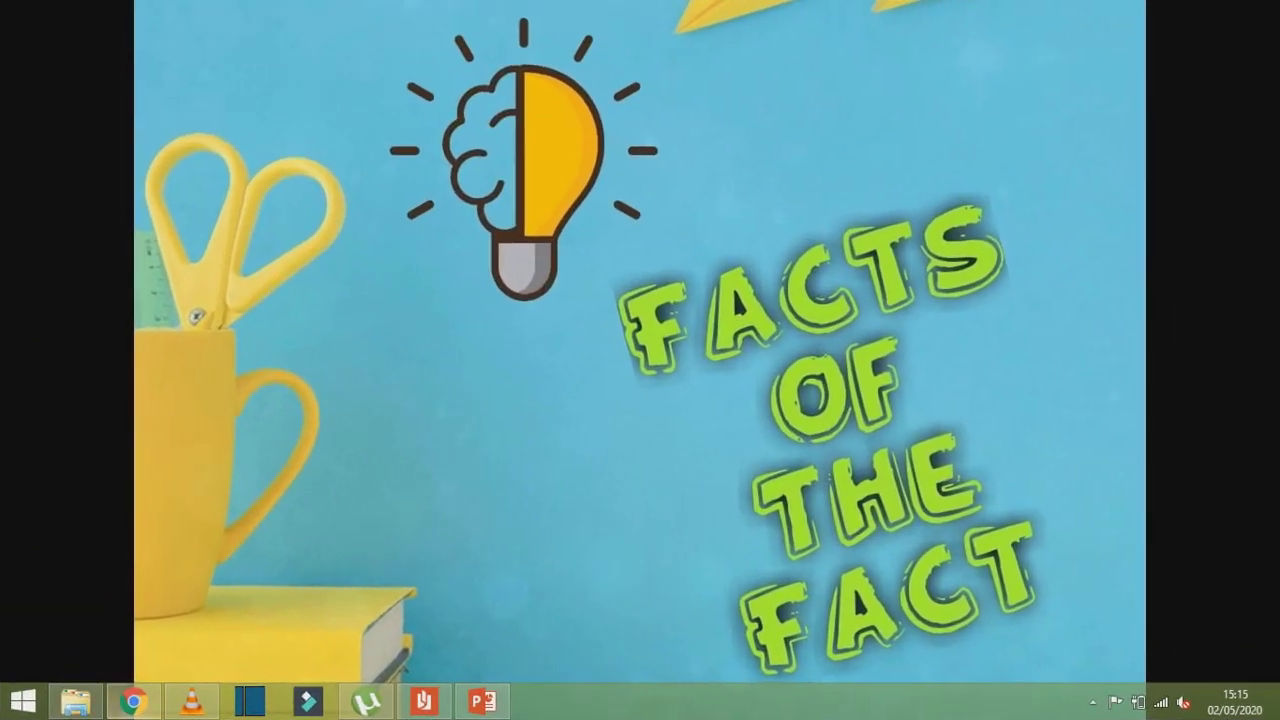
Switch to the Facebook page in Chrome and open the notification about the information file being ready to download.
click(133, 702)
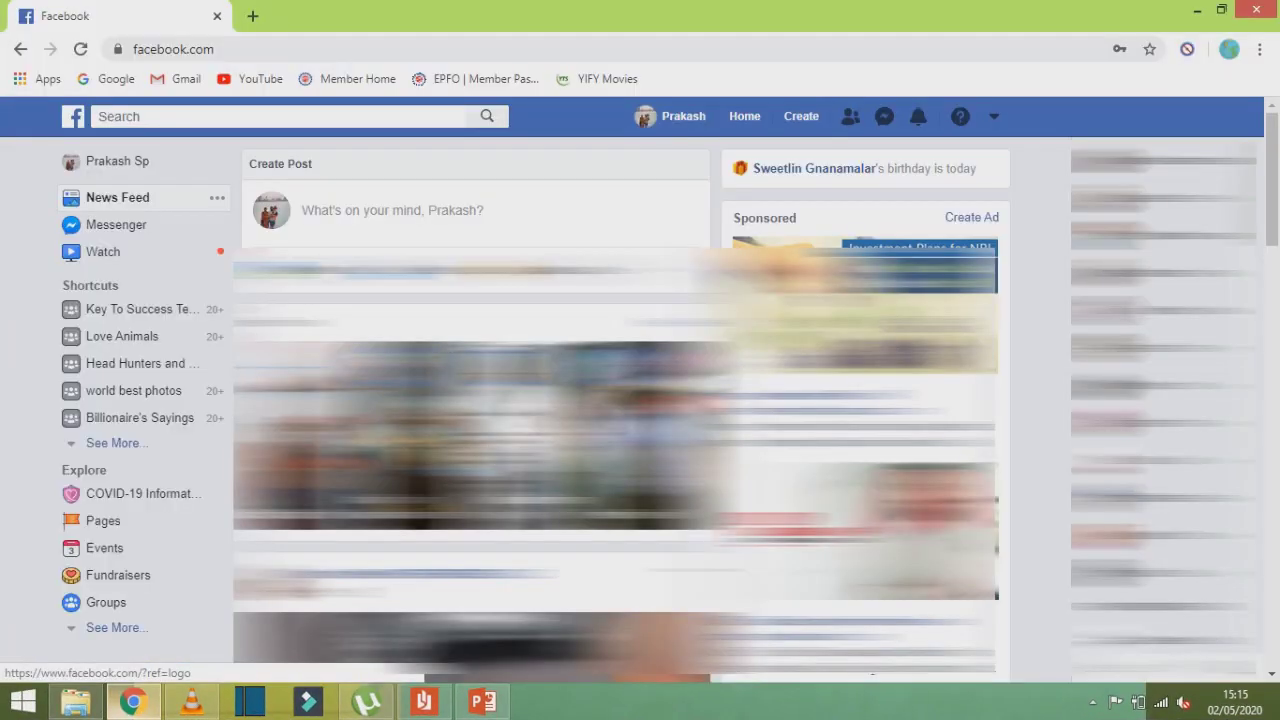
click(918, 116)
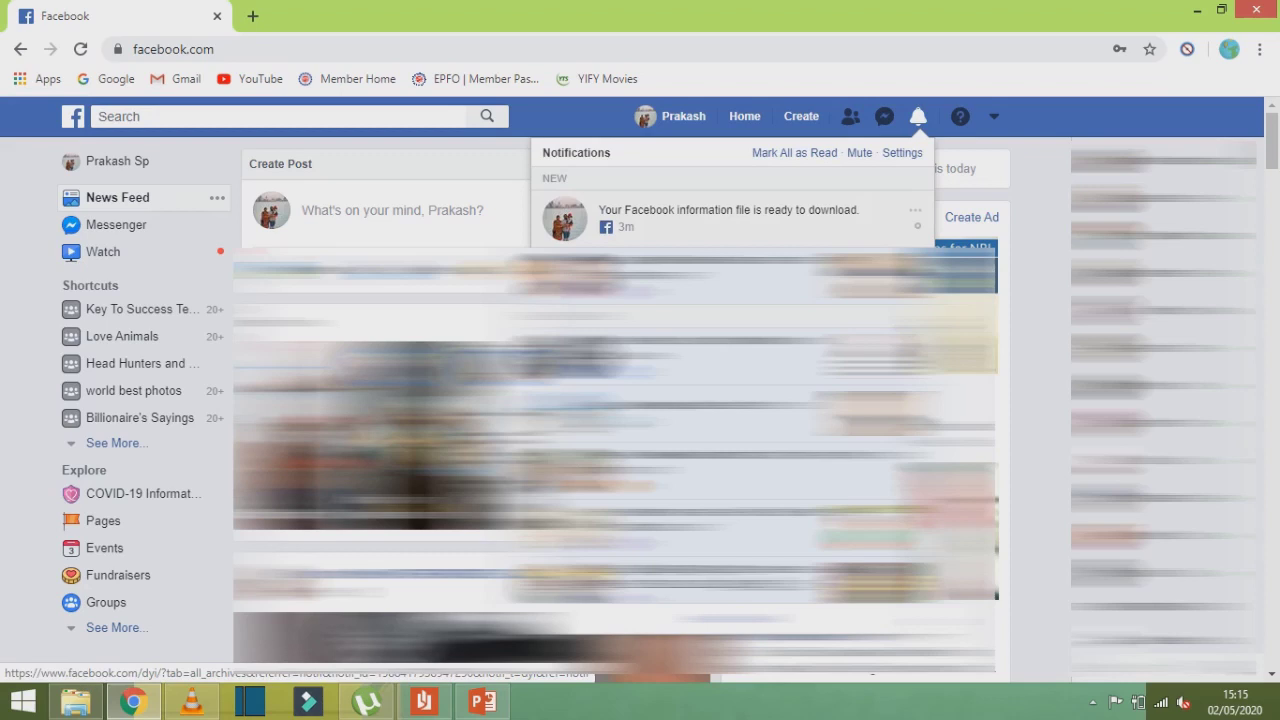
click(728, 215)
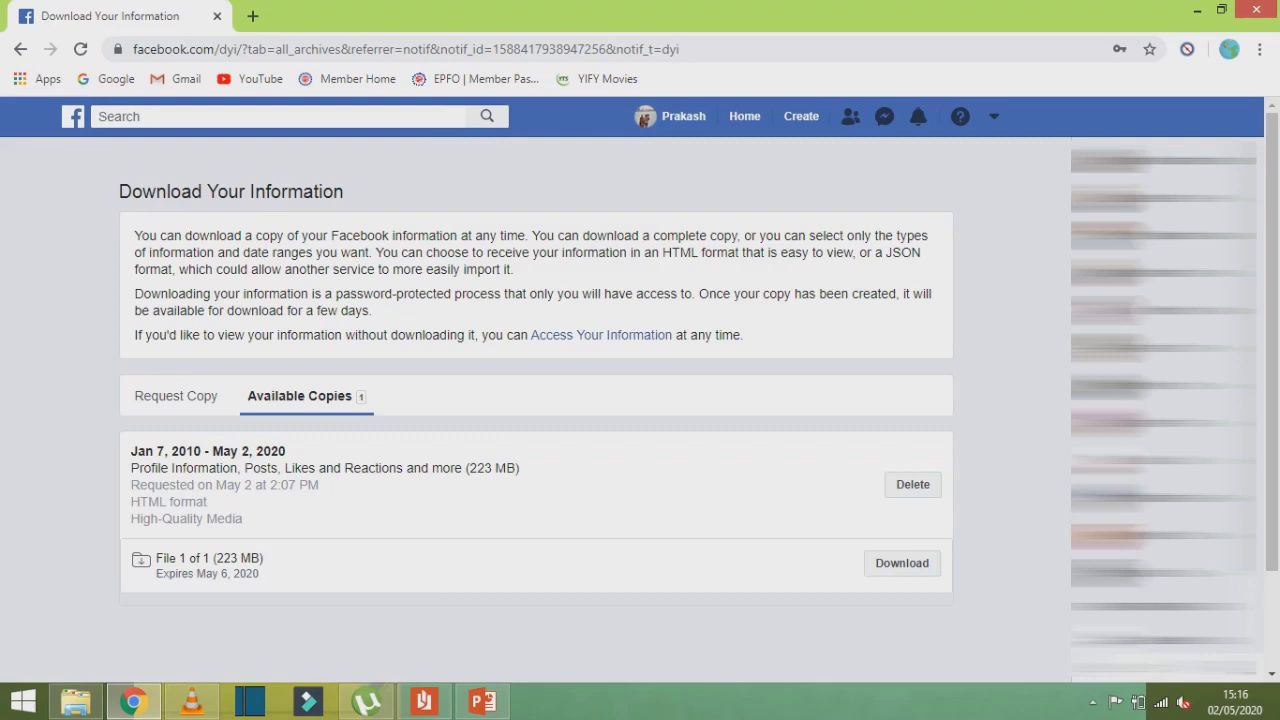
Download the available copy of the Facebook information, re-entering the account password to authorize it.
drag(467, 468, 517, 468)
click(902, 564)
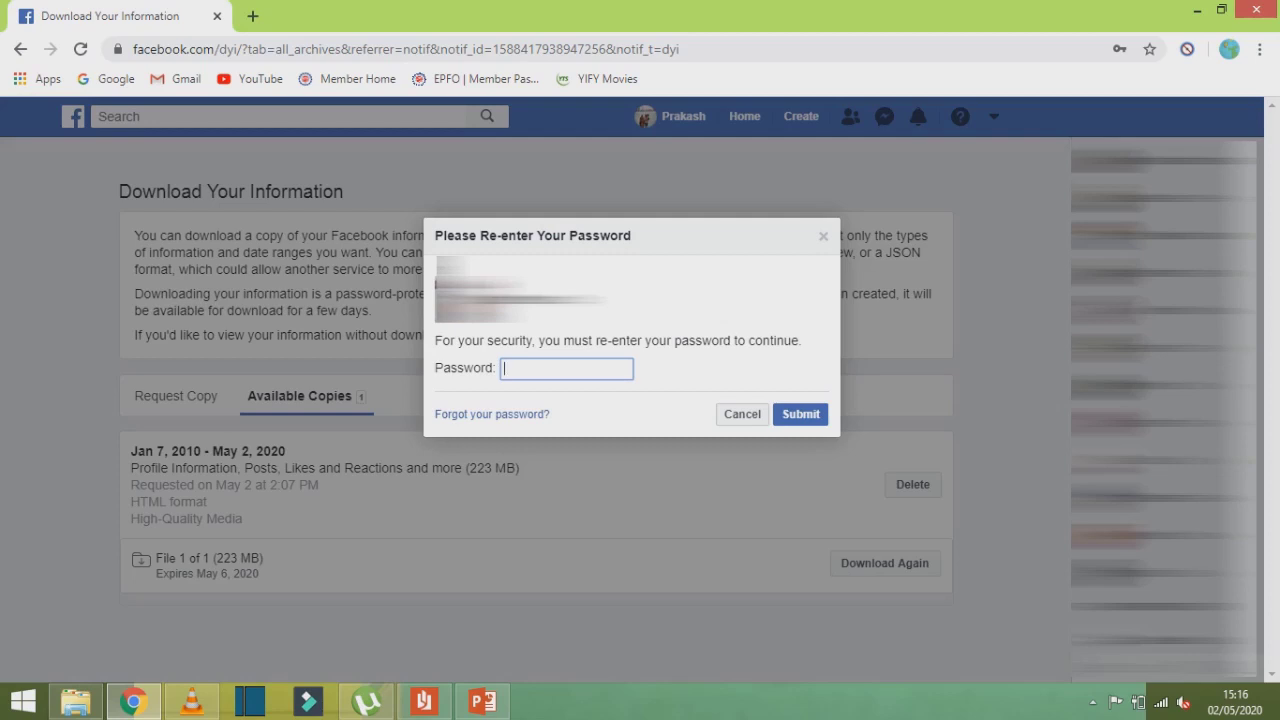
text(••••••••••)
key(Return)
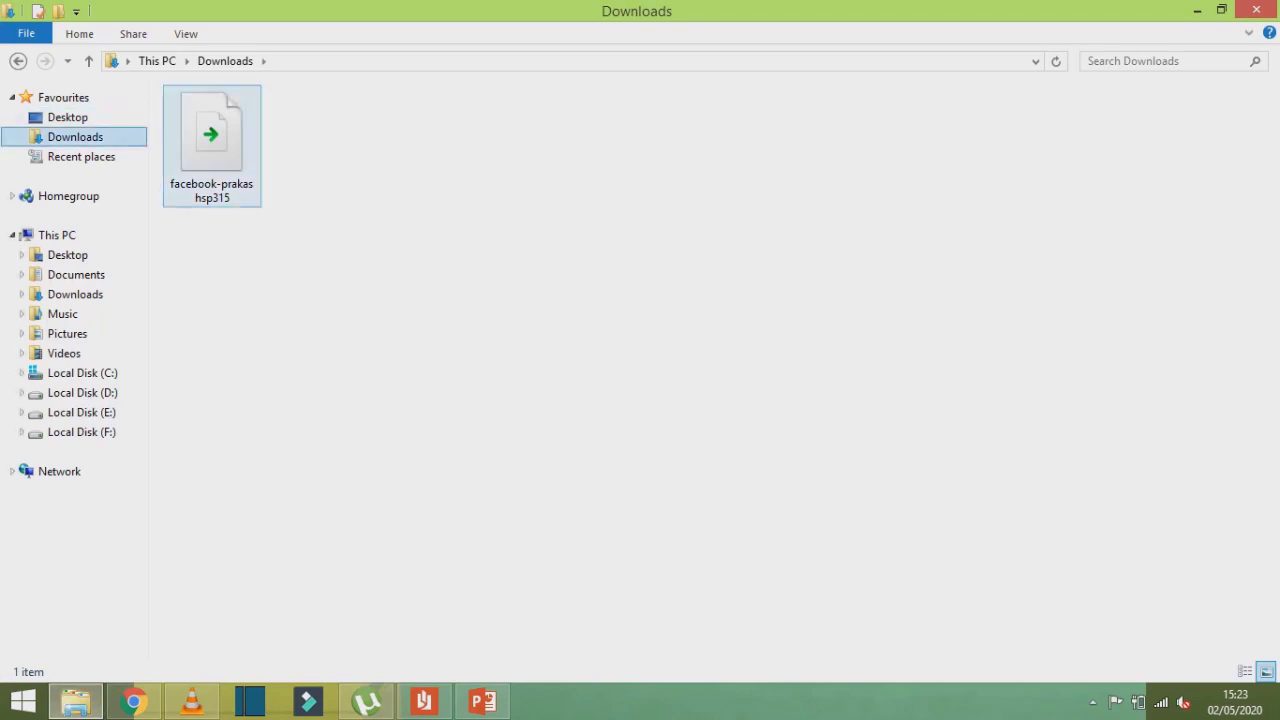
Extract the downloaded Facebook archive with 7-Zip into a folder of the same name and open that folder.
right_click(241, 123)
mouse_move(300, 177)
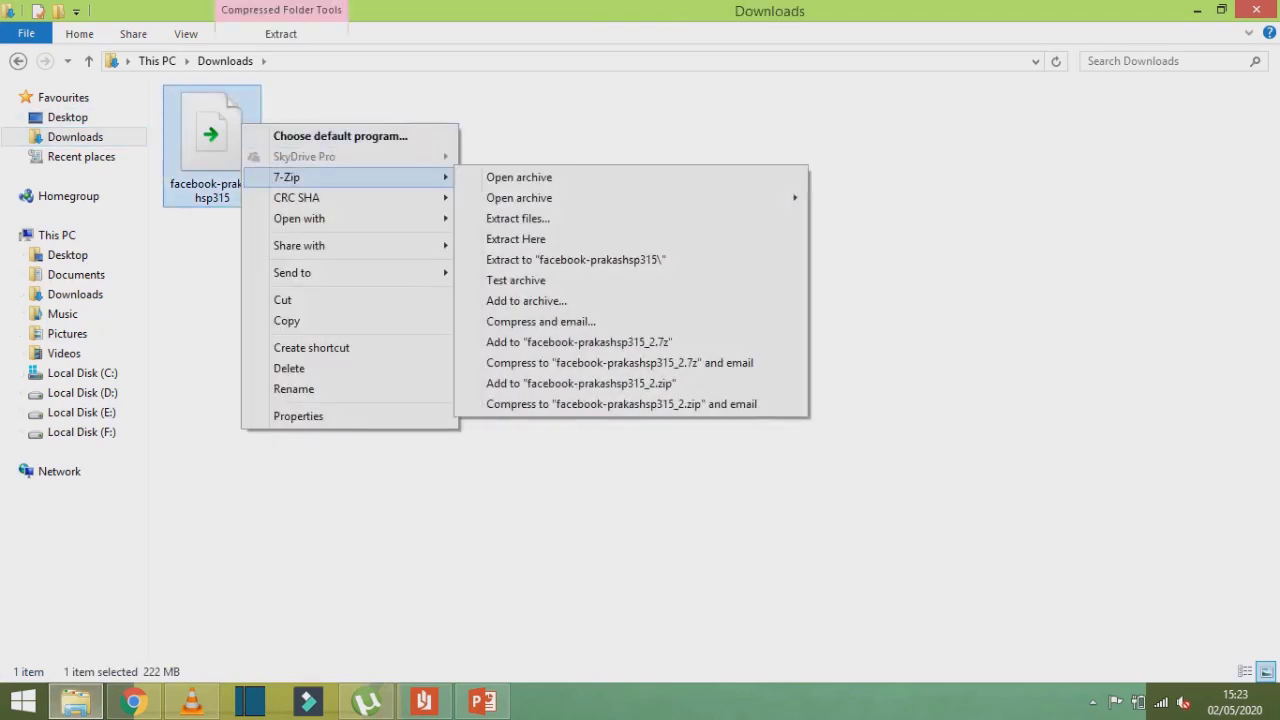
click(575, 259)
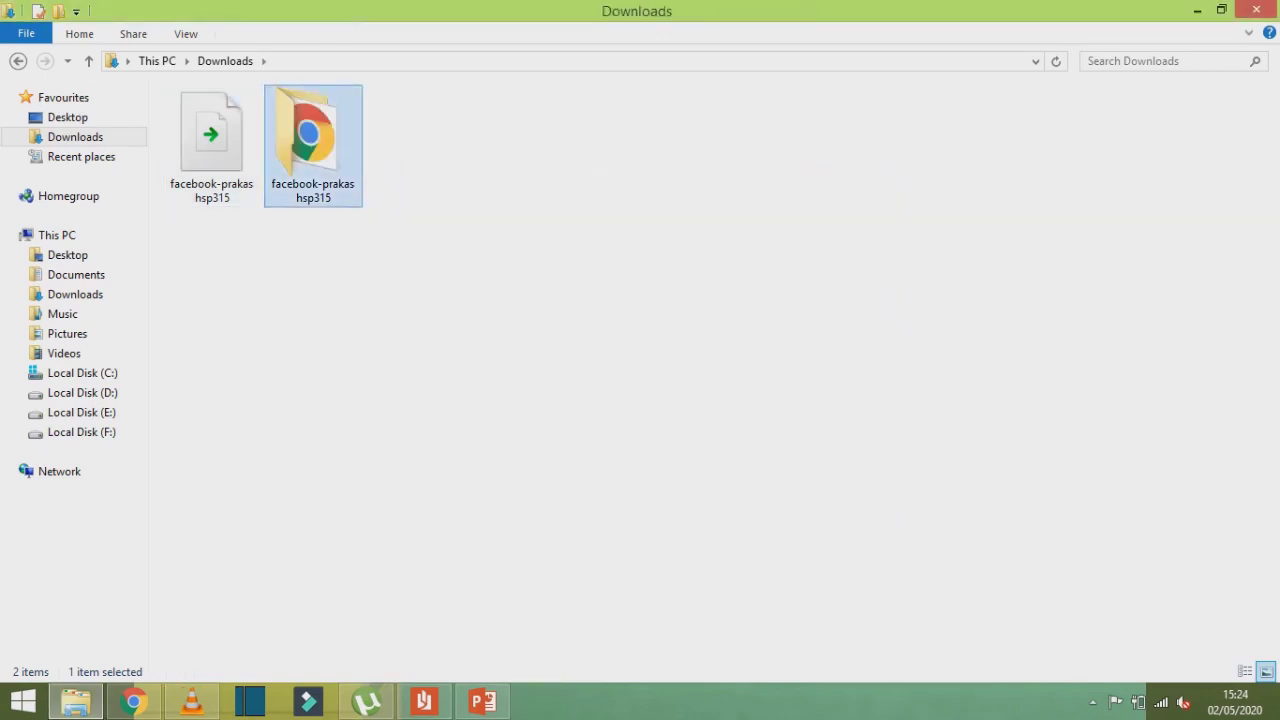
double_click(312, 150)
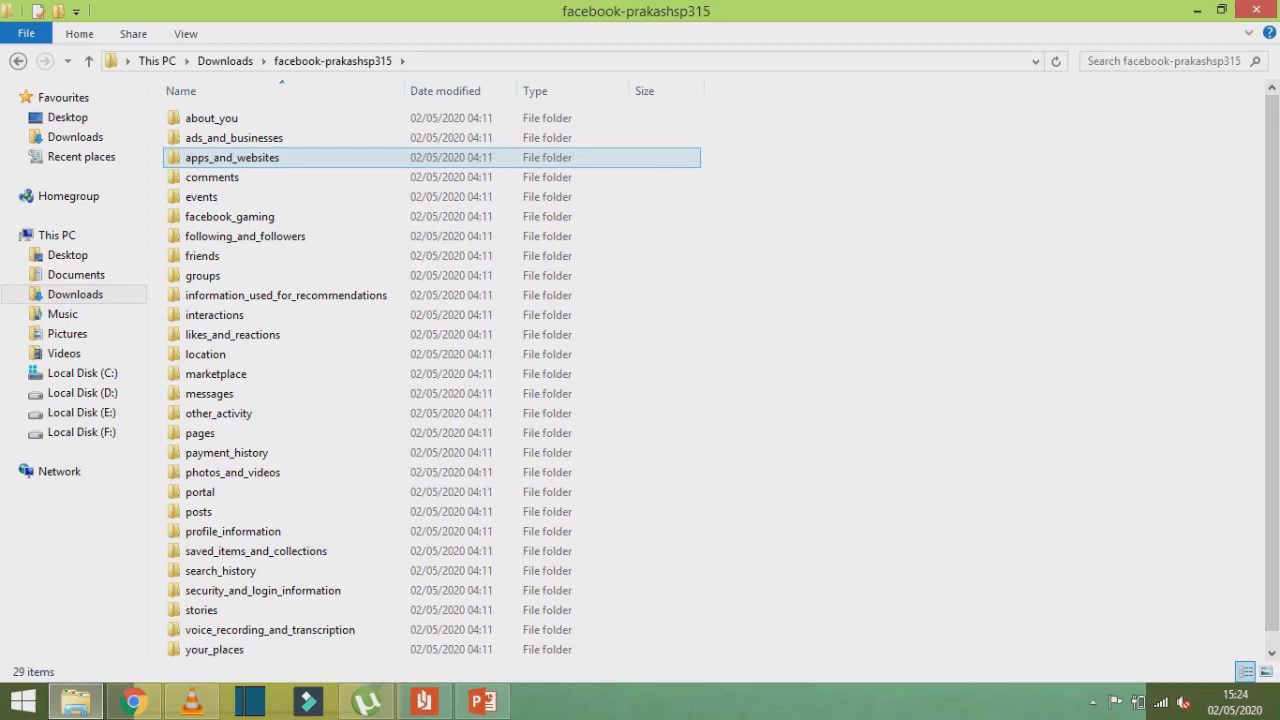
Go through the category folders of the extracted Facebook data one by one, from about_you to location.
click(232, 118)
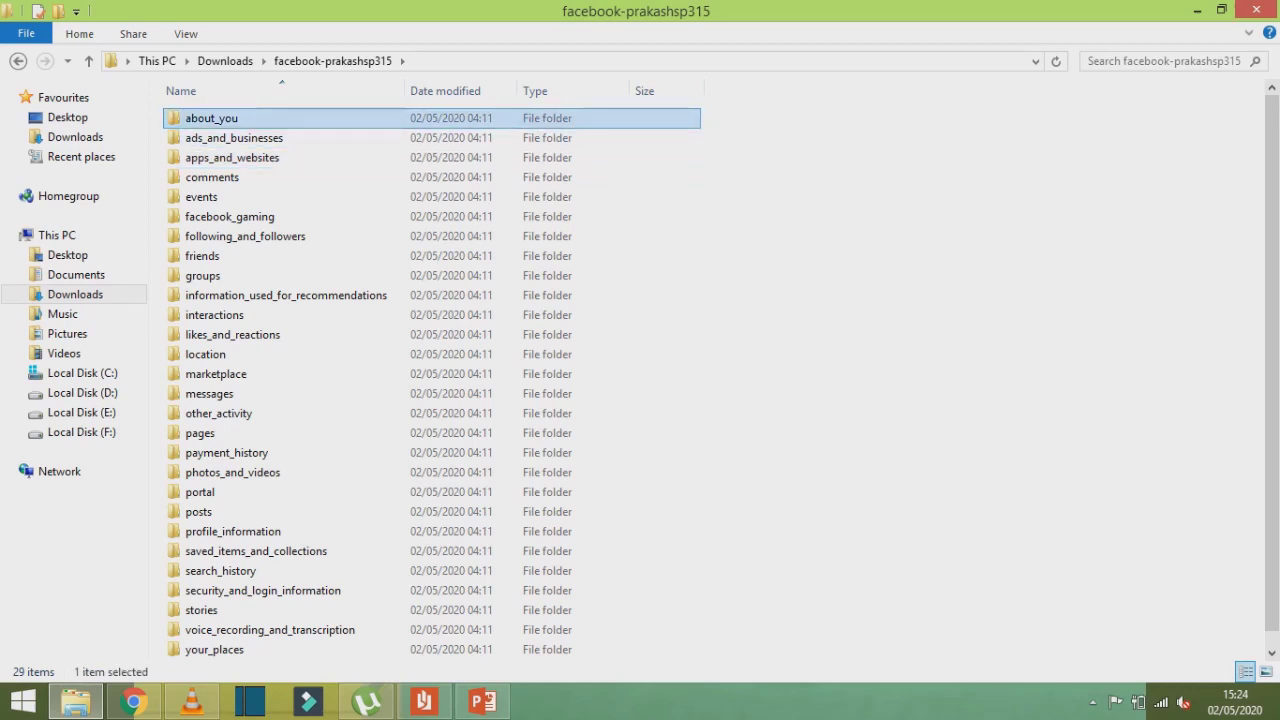
key(Down)
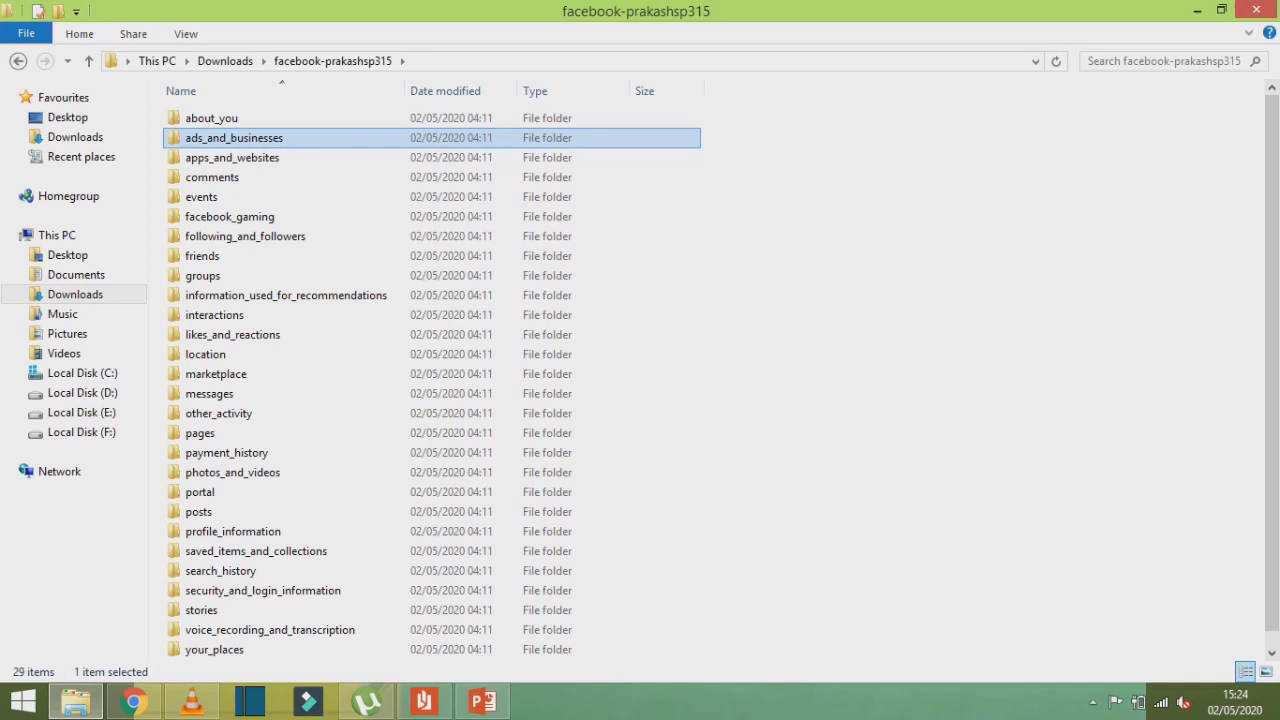
key(Down)
key(Down)
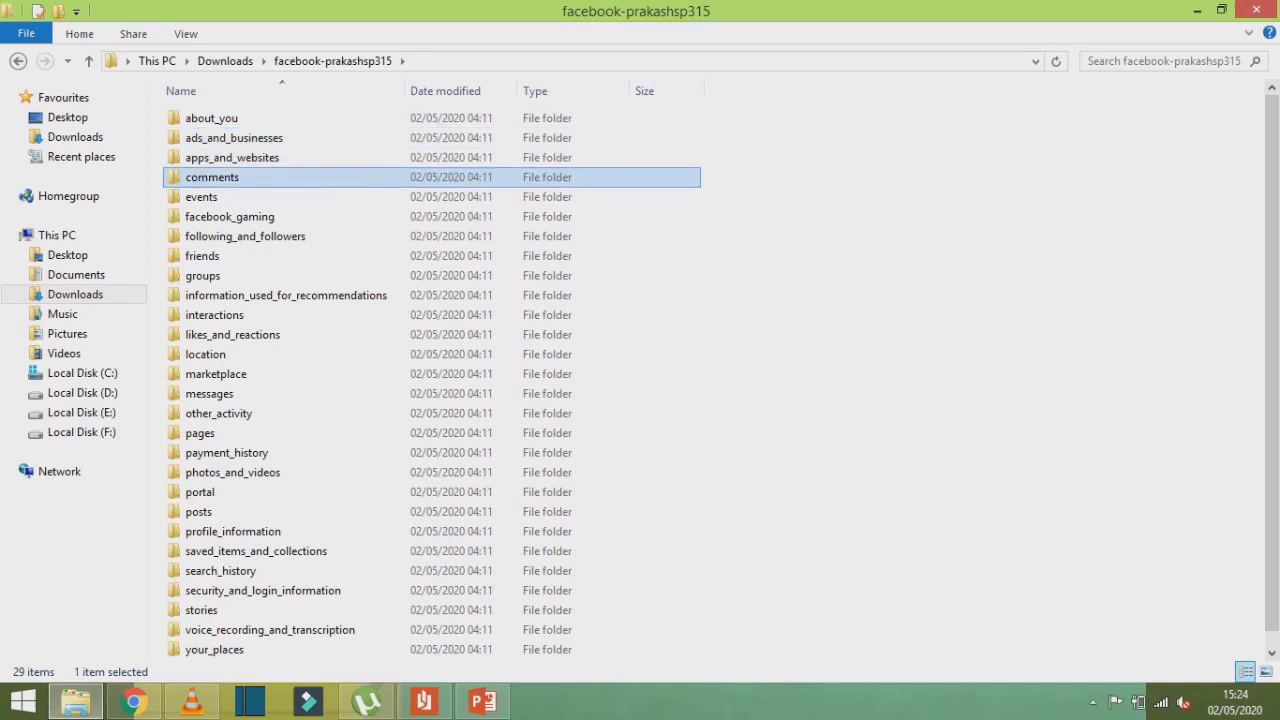
key(Down)
key(Down)
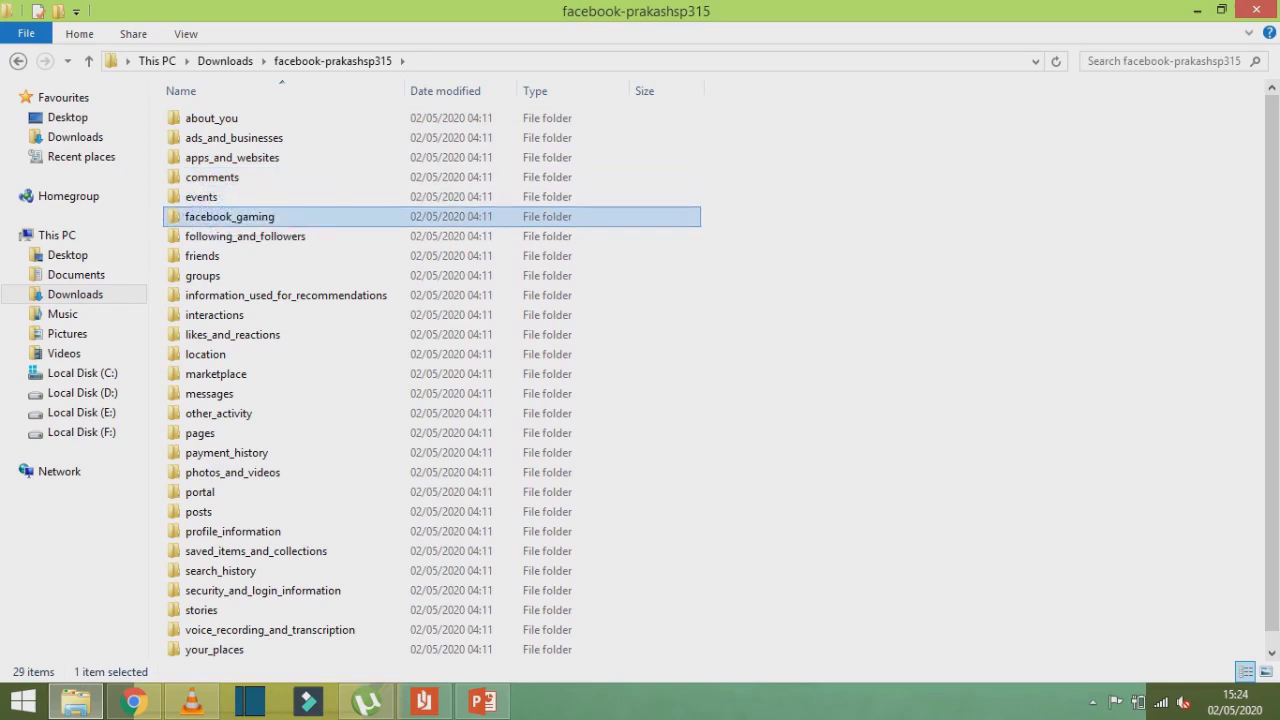
key(Down)
key(Down)
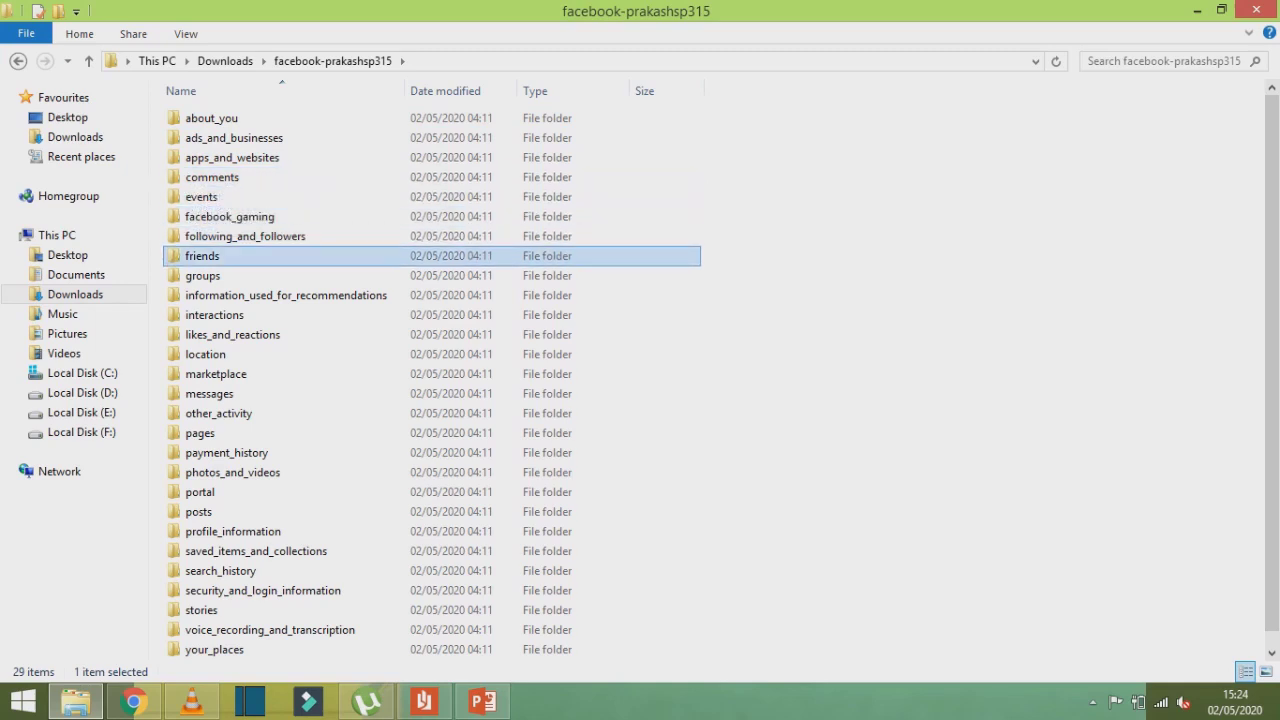
key(Down)
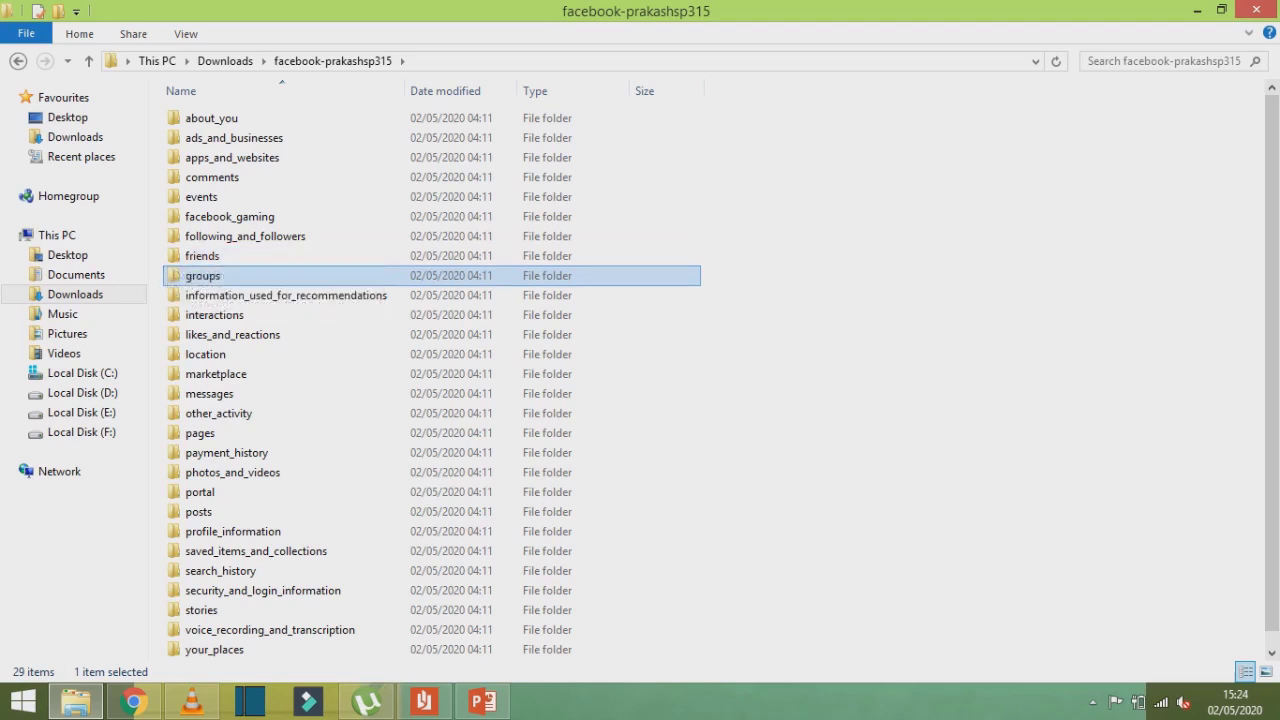
key(Down)
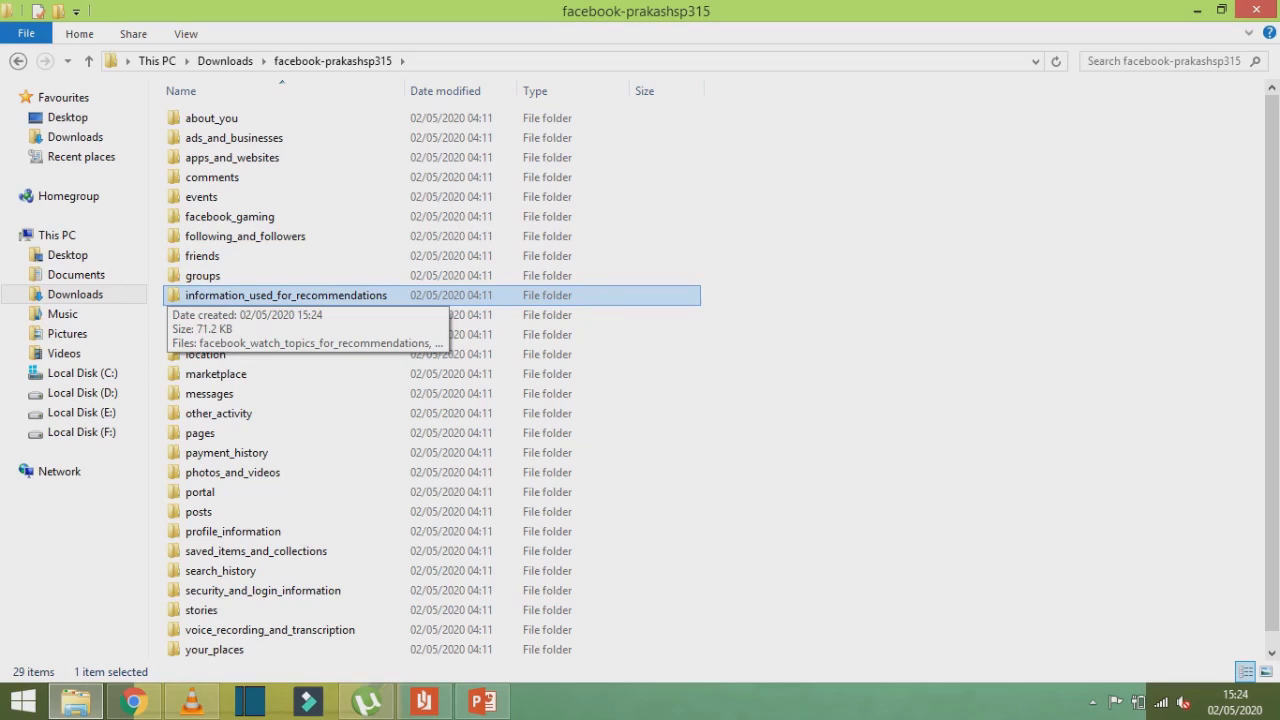
key(Down)
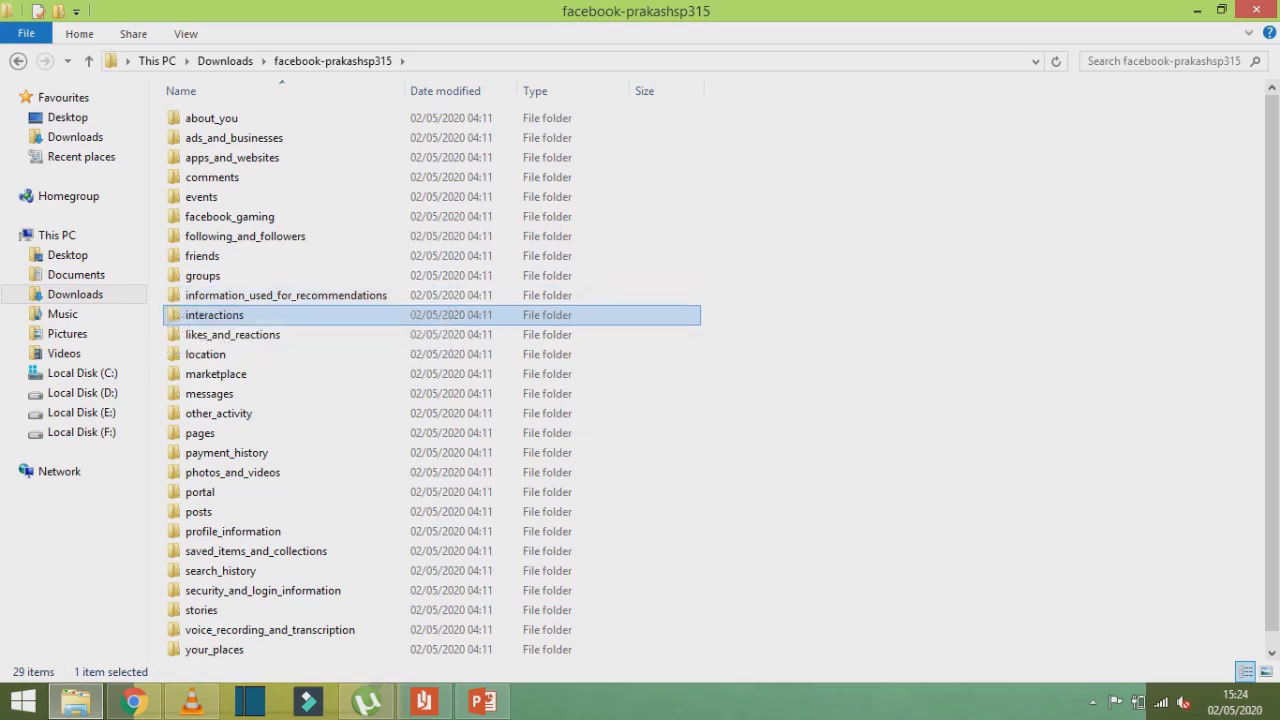
key(Down)
key(Down)
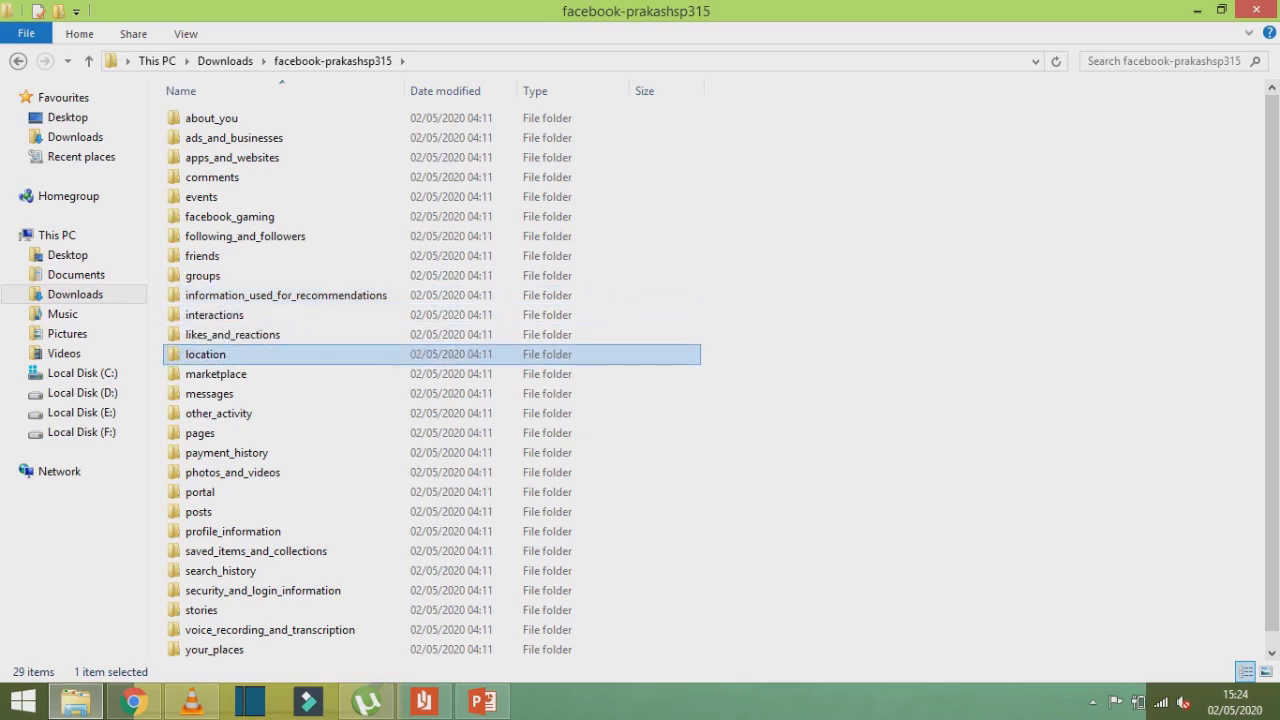
View the primary_location page in the location folder, close it and return to the main extracted folder.
key(Return)
key(Down)
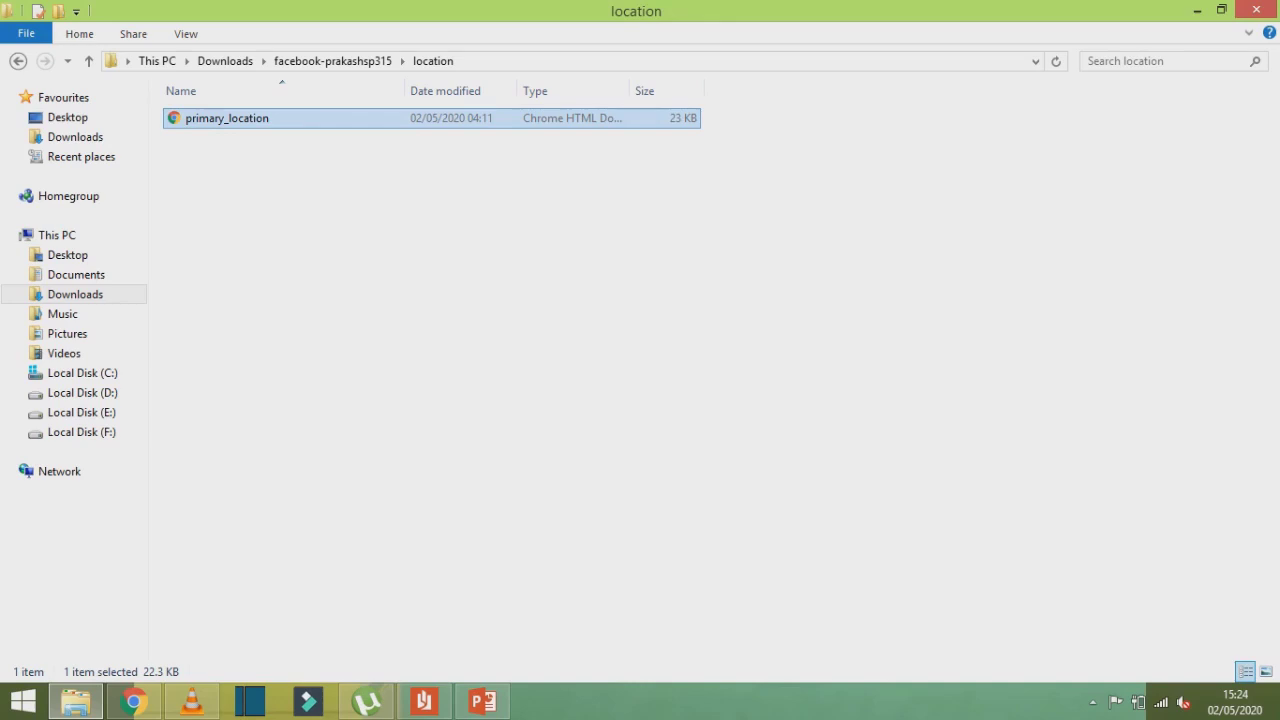
key(Return)
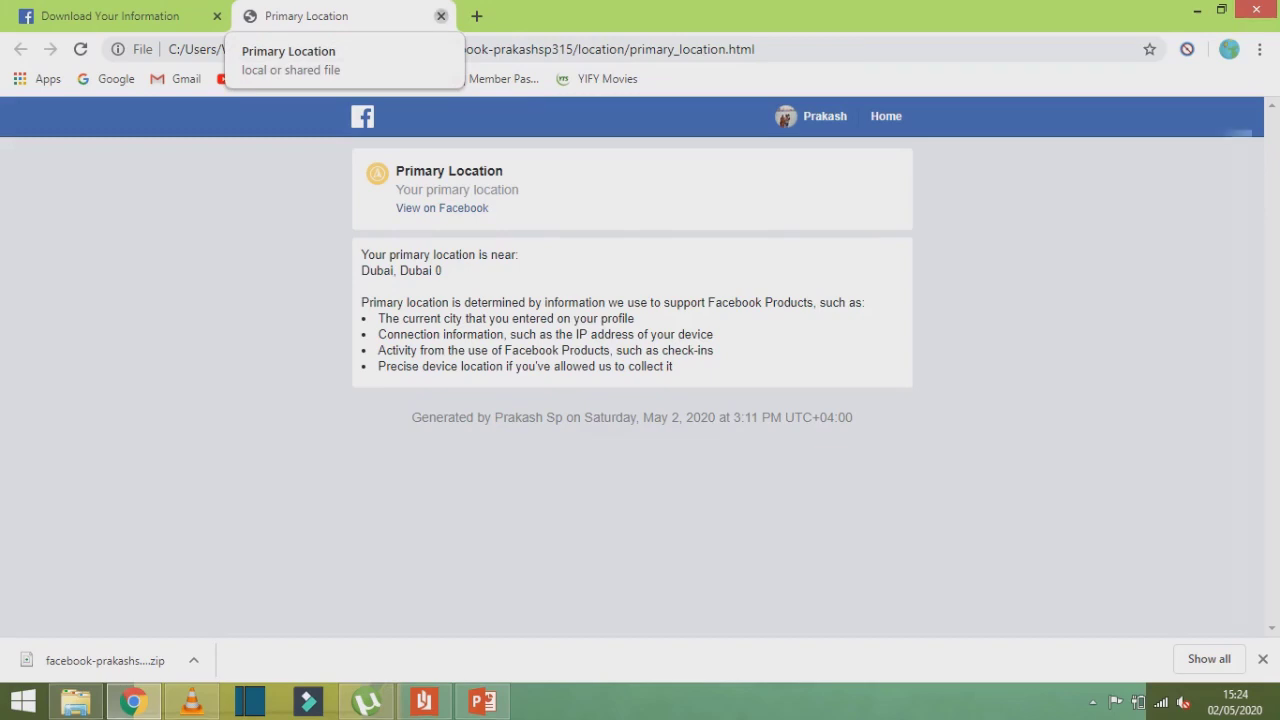
click(441, 16)
mouse_move(191, 703)
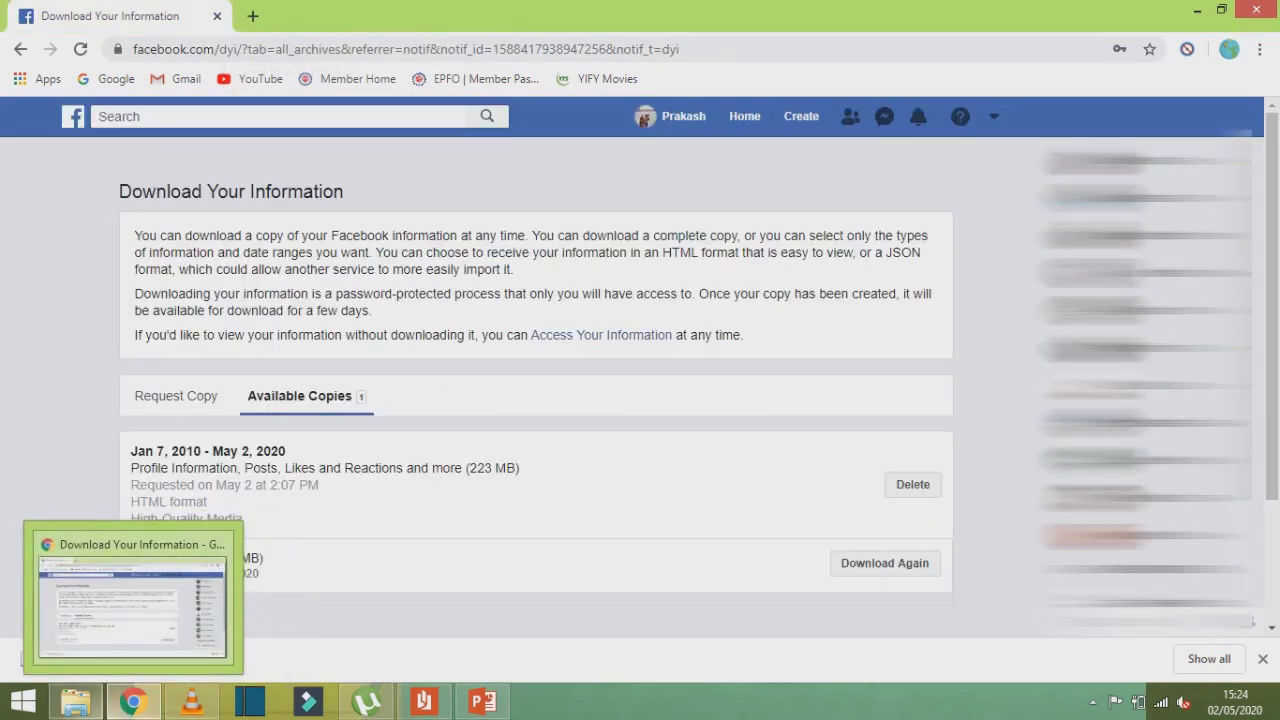
click(75, 703)
key(BackSpace)
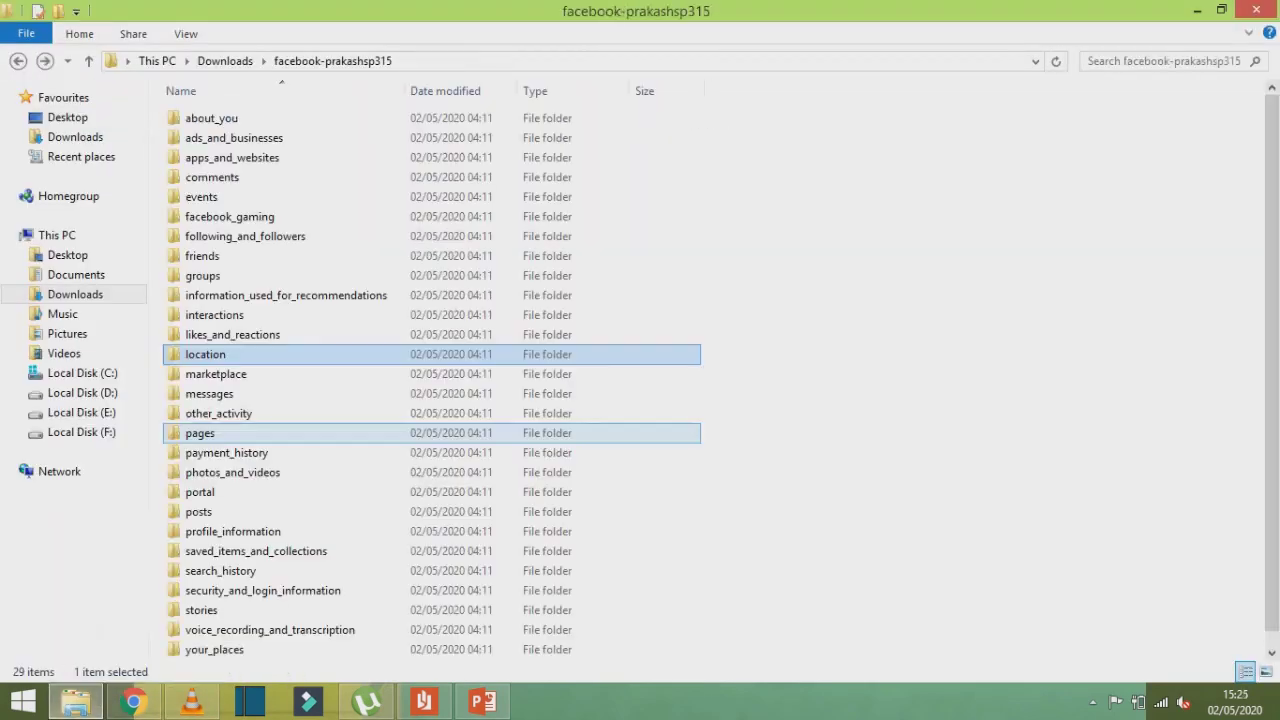
Go through the category folders from marketplace to photos_and_videos and open the photos_and_videos folder.
key(Down)
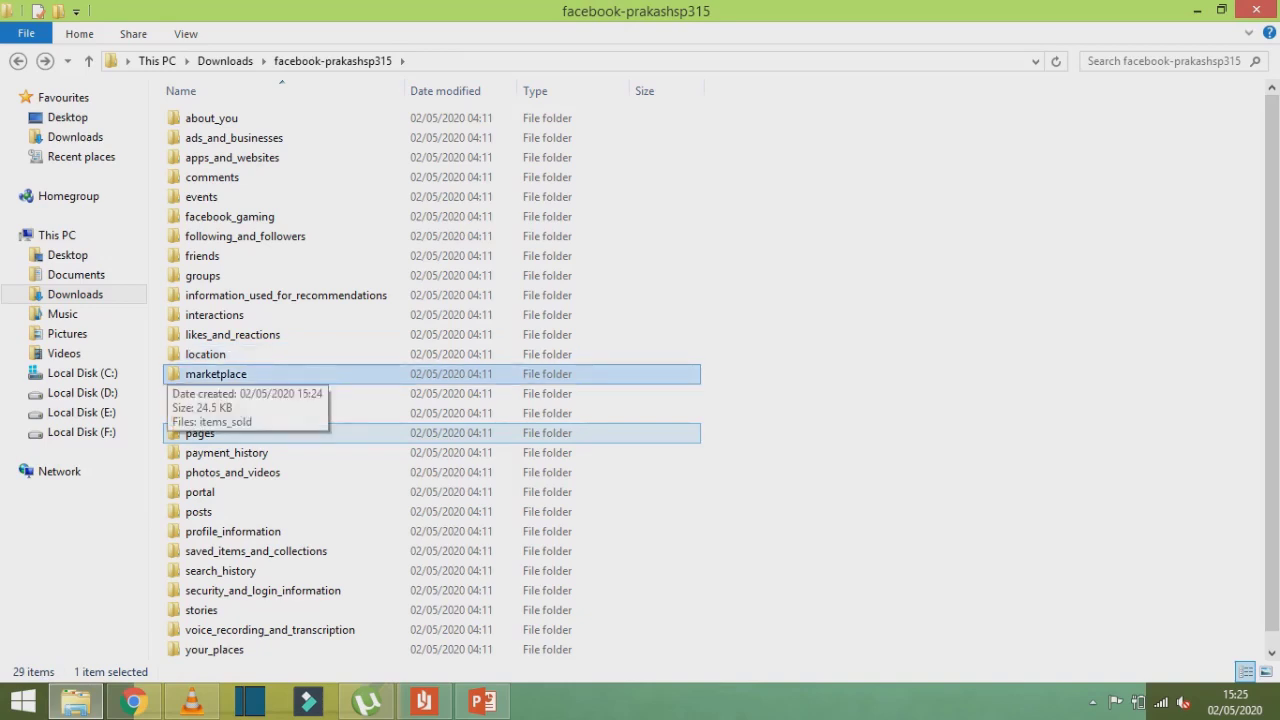
key(Down)
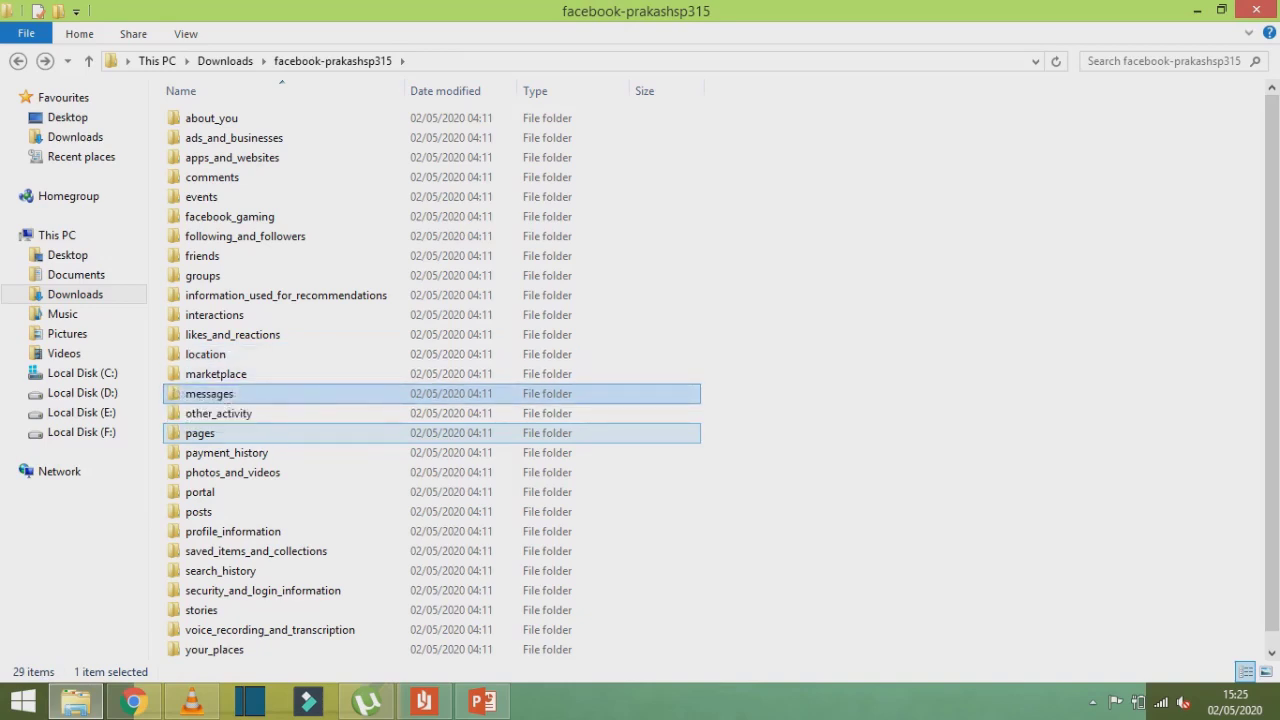
key(Down)
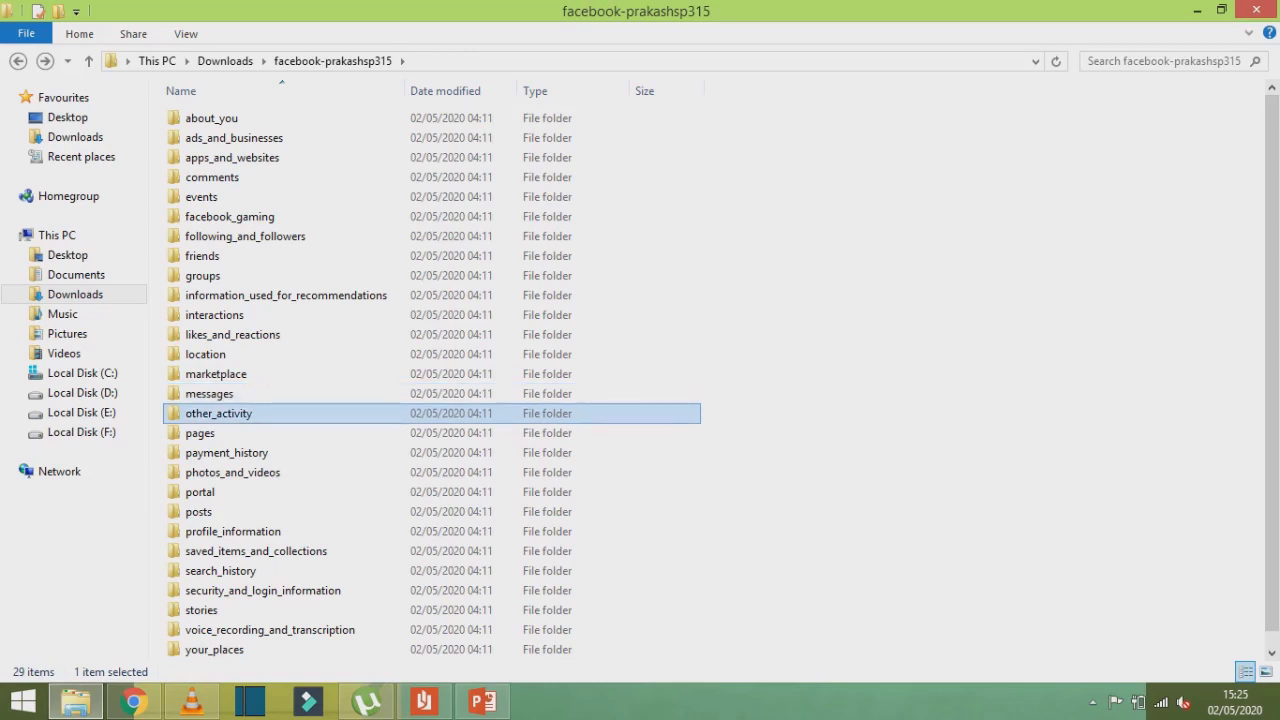
key(Down)
key(Down)
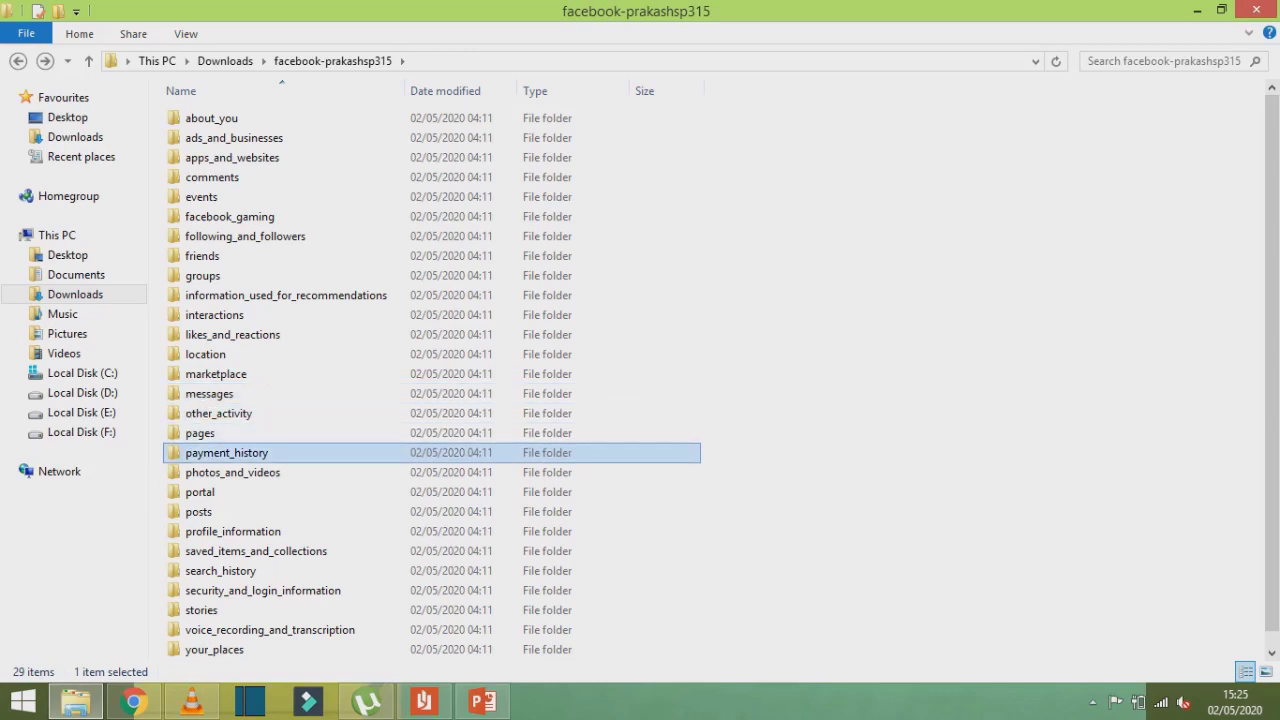
key(Down)
key(Return)
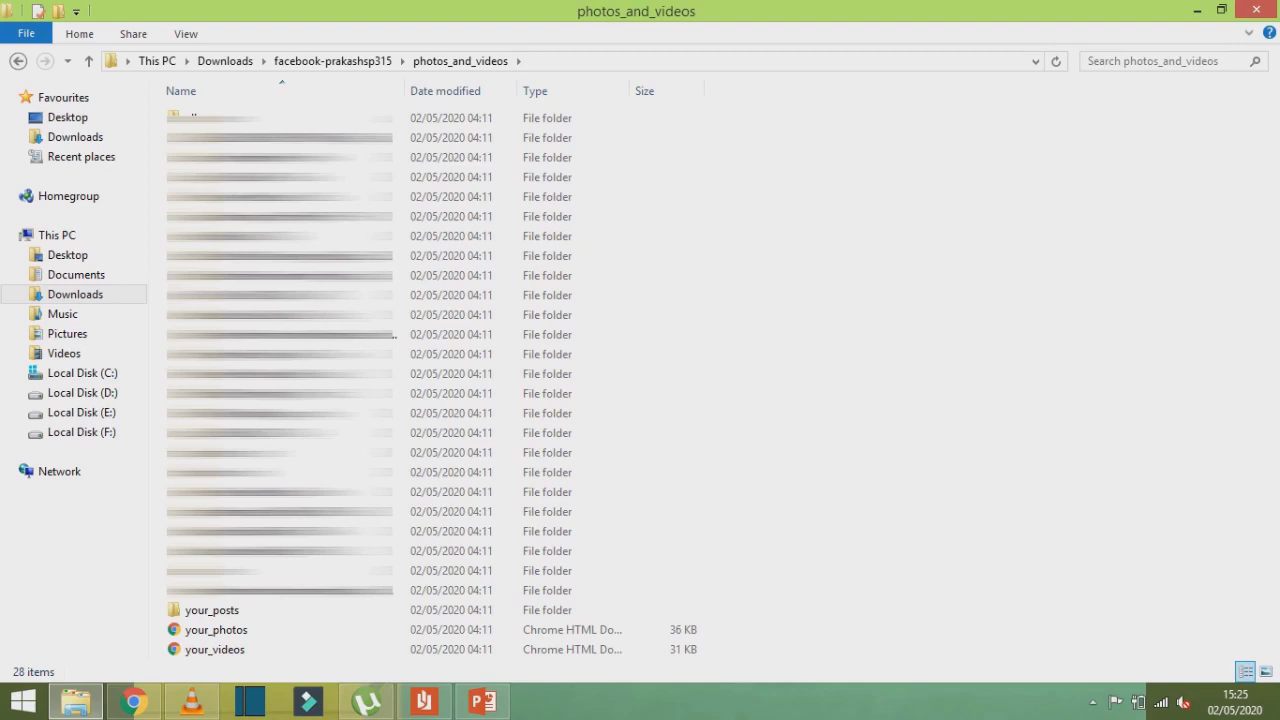
Return to the main extracted folder and look through the posts and profile_information folders.
key(BackSpace)
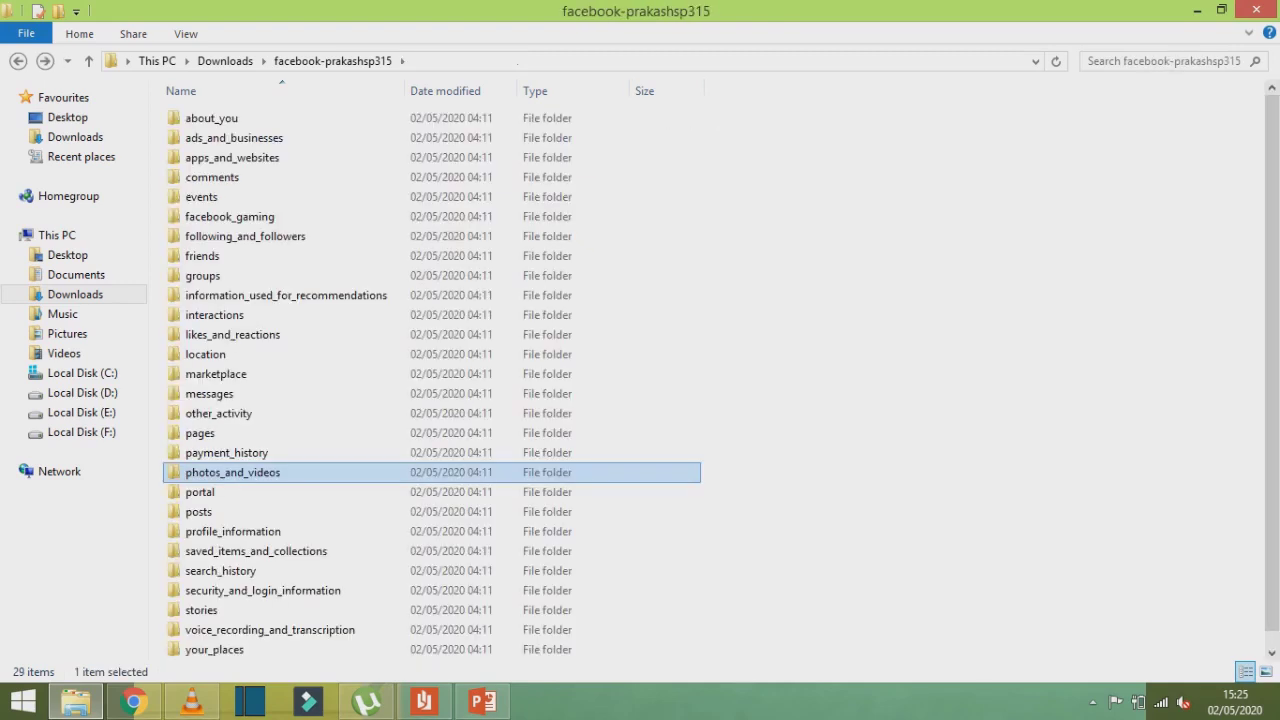
key(Down)
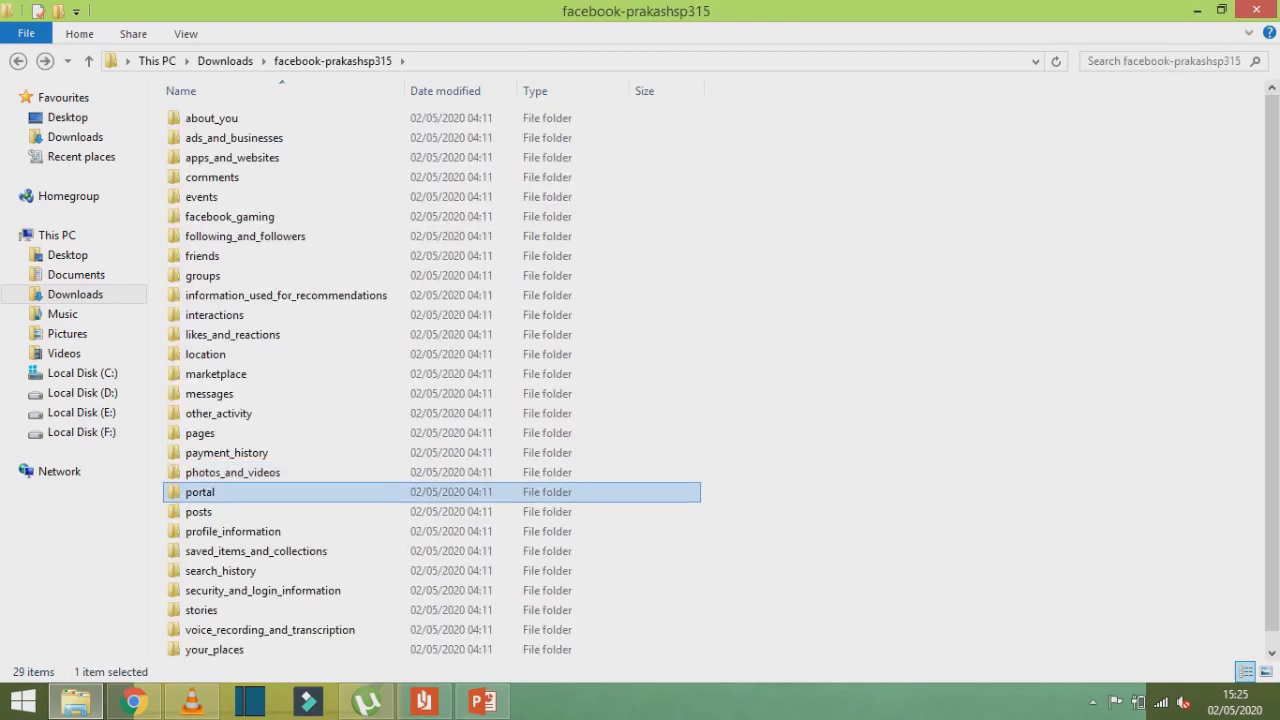
key(Down)
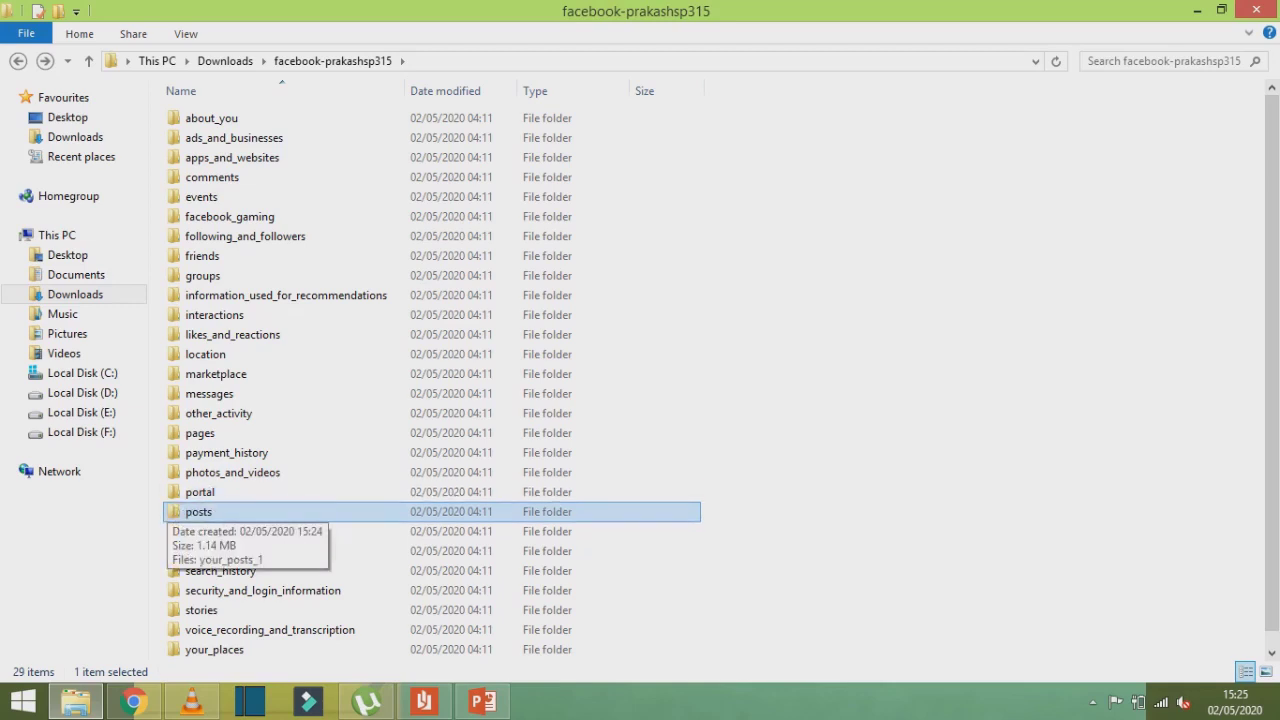
key(Return)
key(BackSpace)
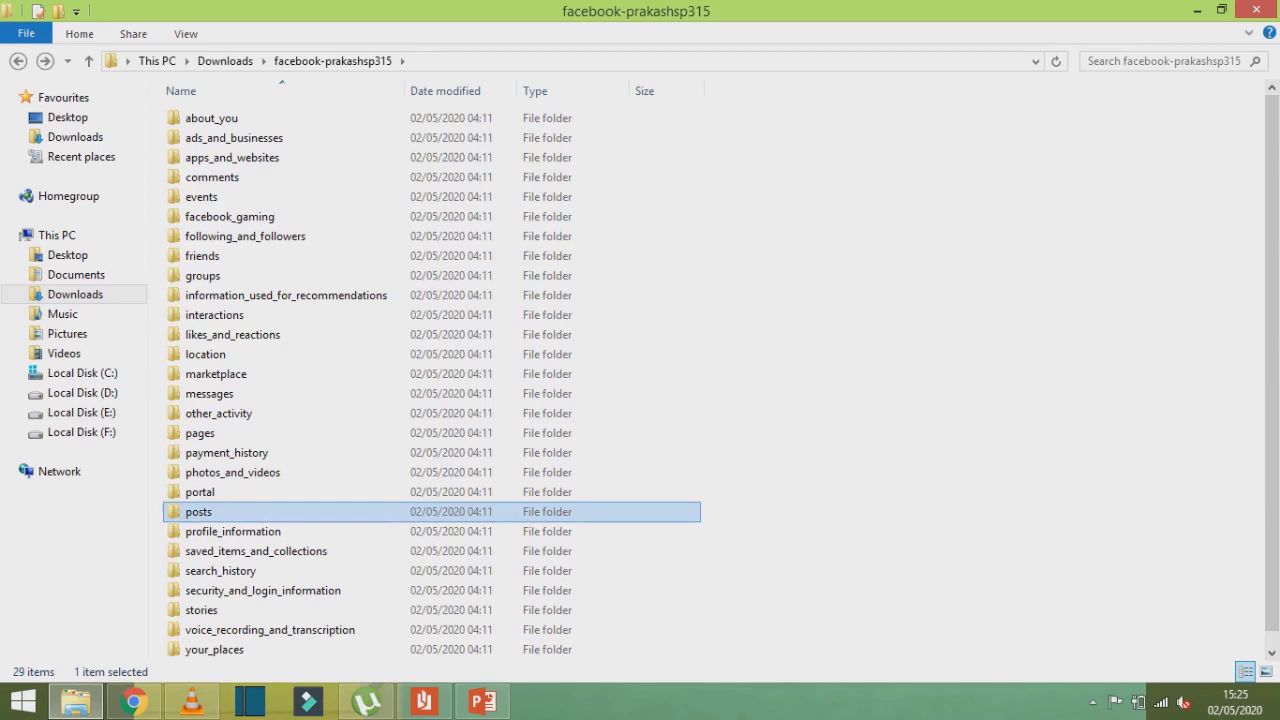
key(Down)
key(Return)
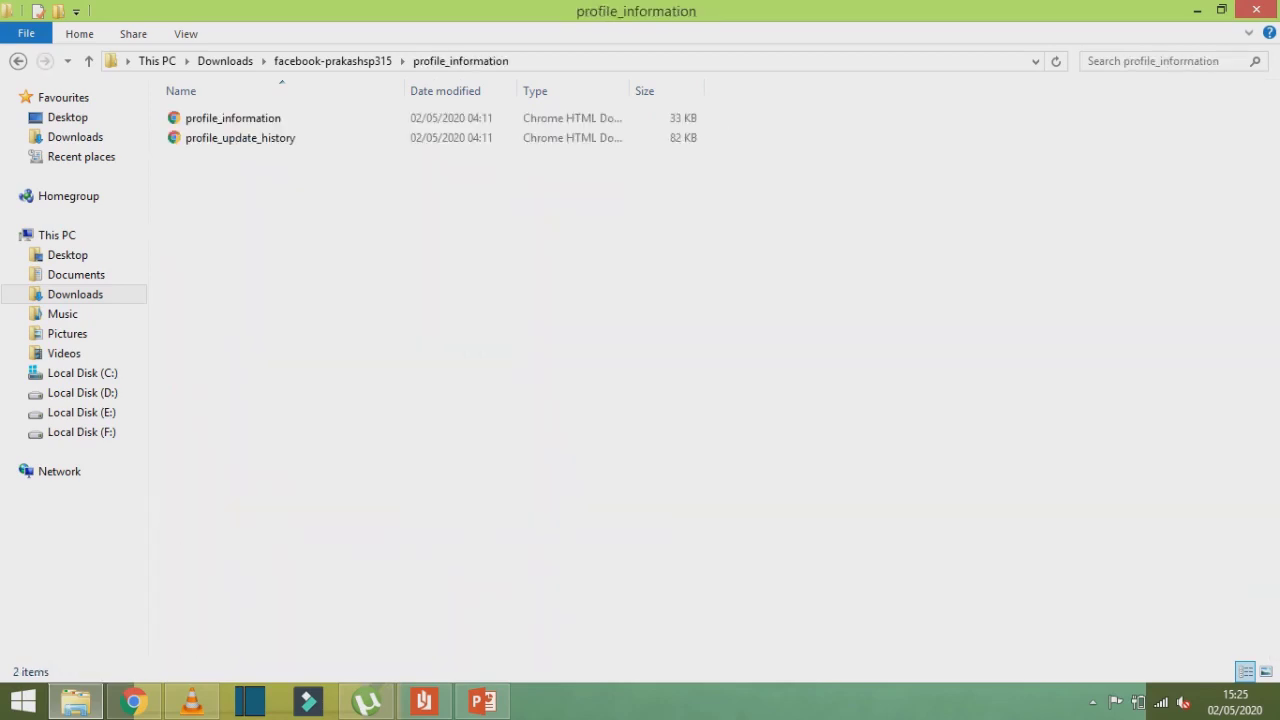
key(BackSpace)
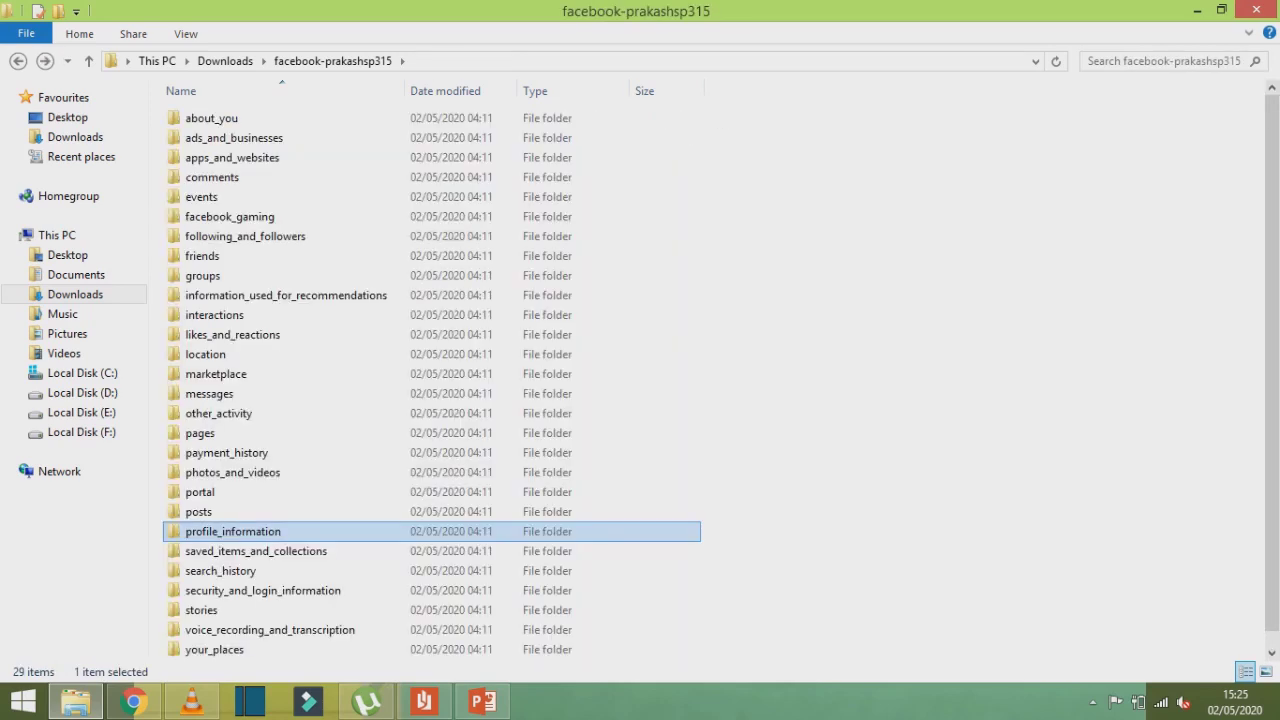
Look through the search_history, security_and_login_information and stories folders, returning to the main extracted folder.
key(Down)
key(Down)
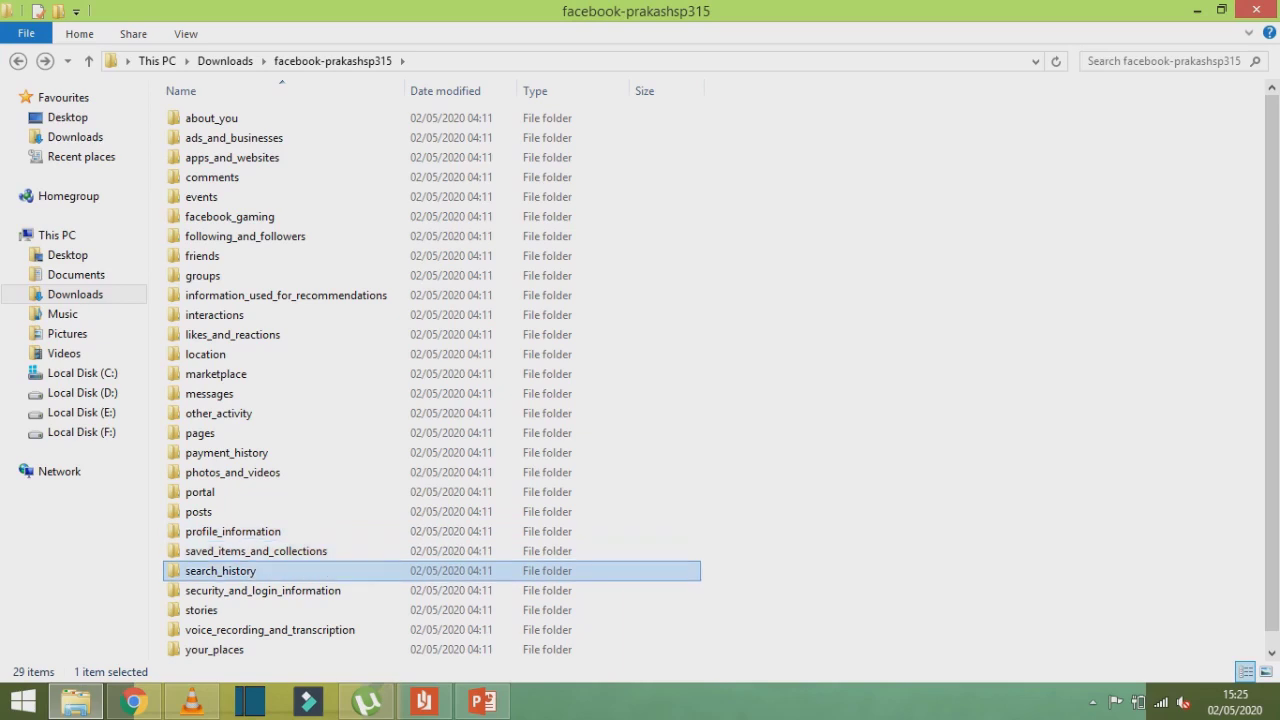
key(Return)
key(BackSpace)
key(Down)
key(Return)
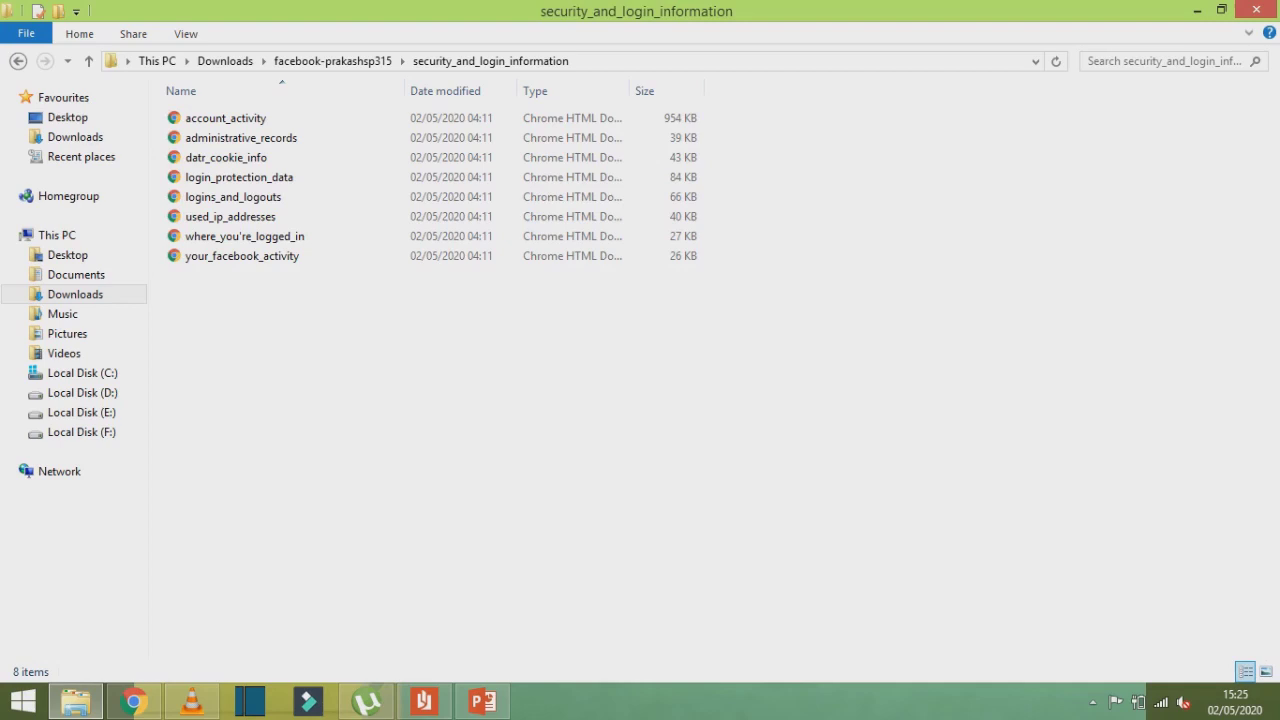
key(BackSpace)
key(Down)
key(Return)
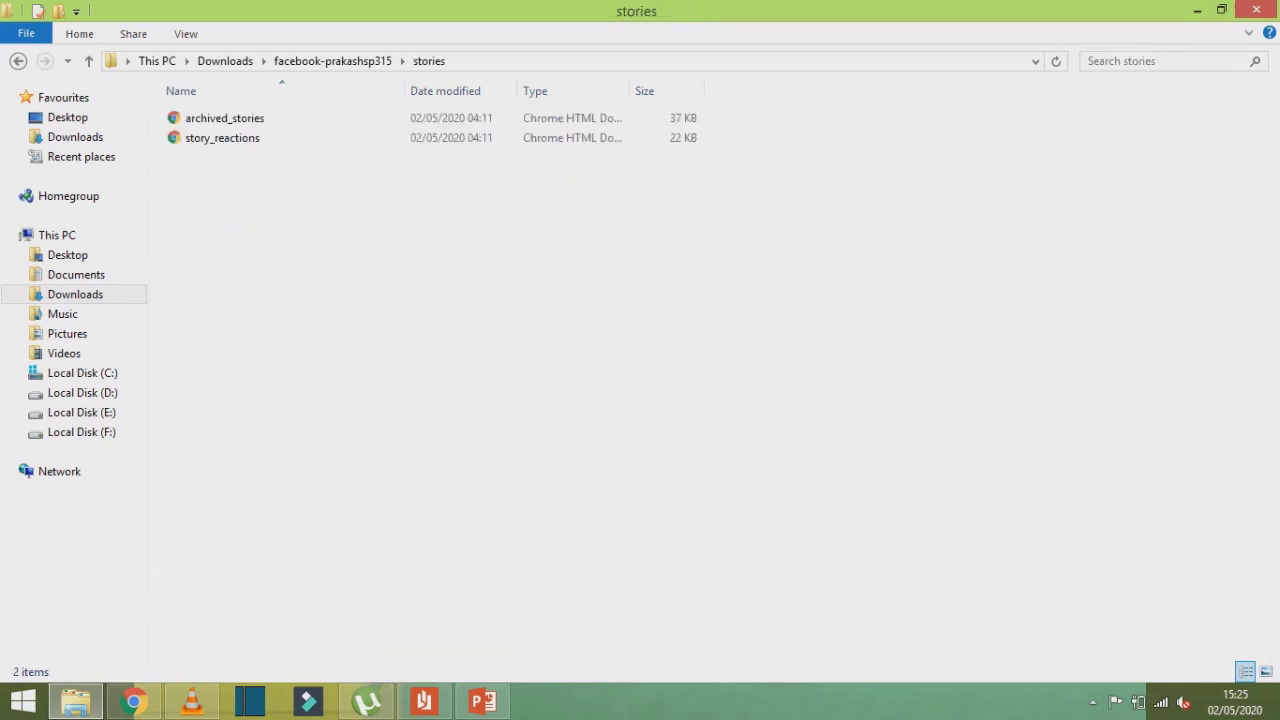
key(BackSpace)
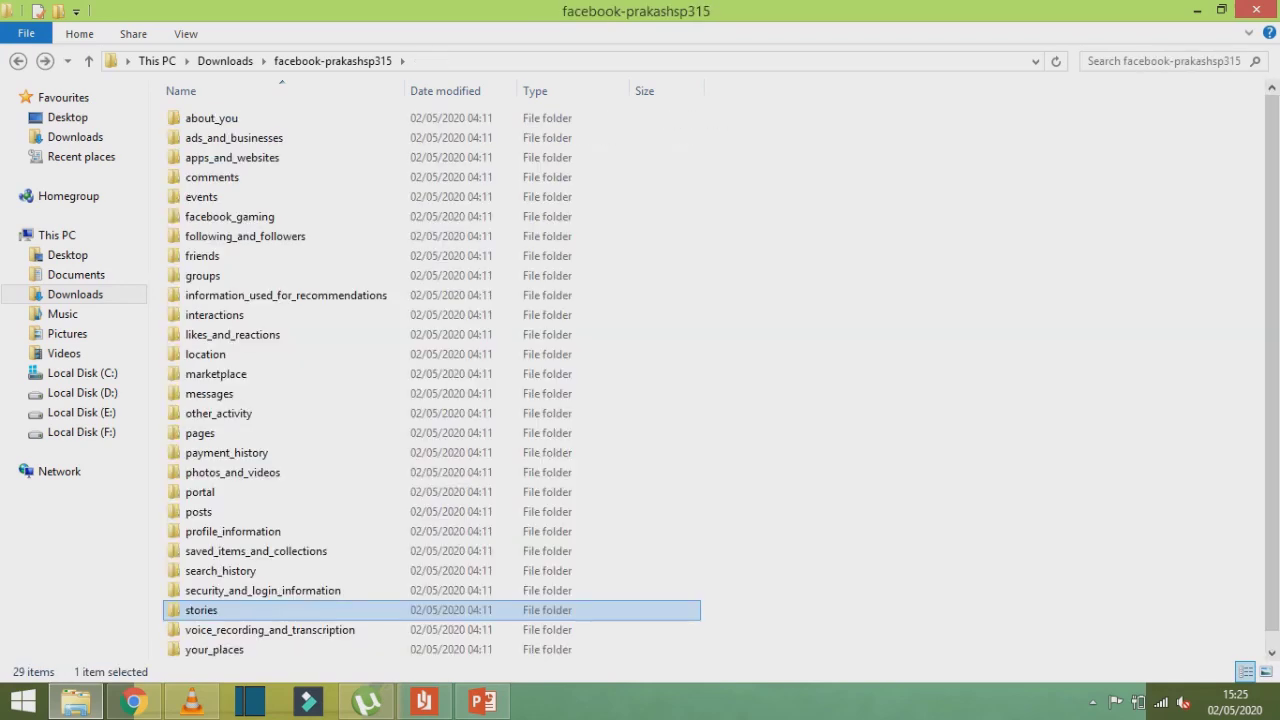
Check the contents of the voice_recording_and_transcription and your_places folders and return to the main extracted folder.
key(Down)
key(Return)
key(Down)
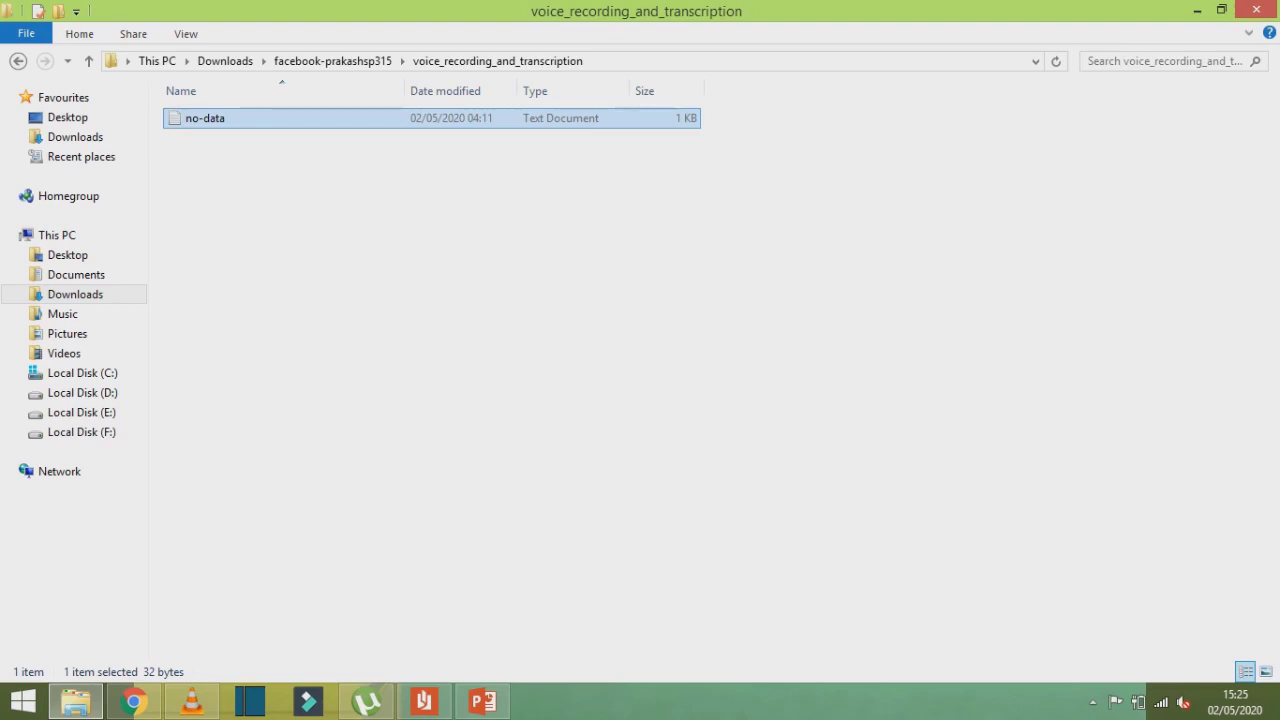
key(BackSpace)
key(Down)
key(Return)
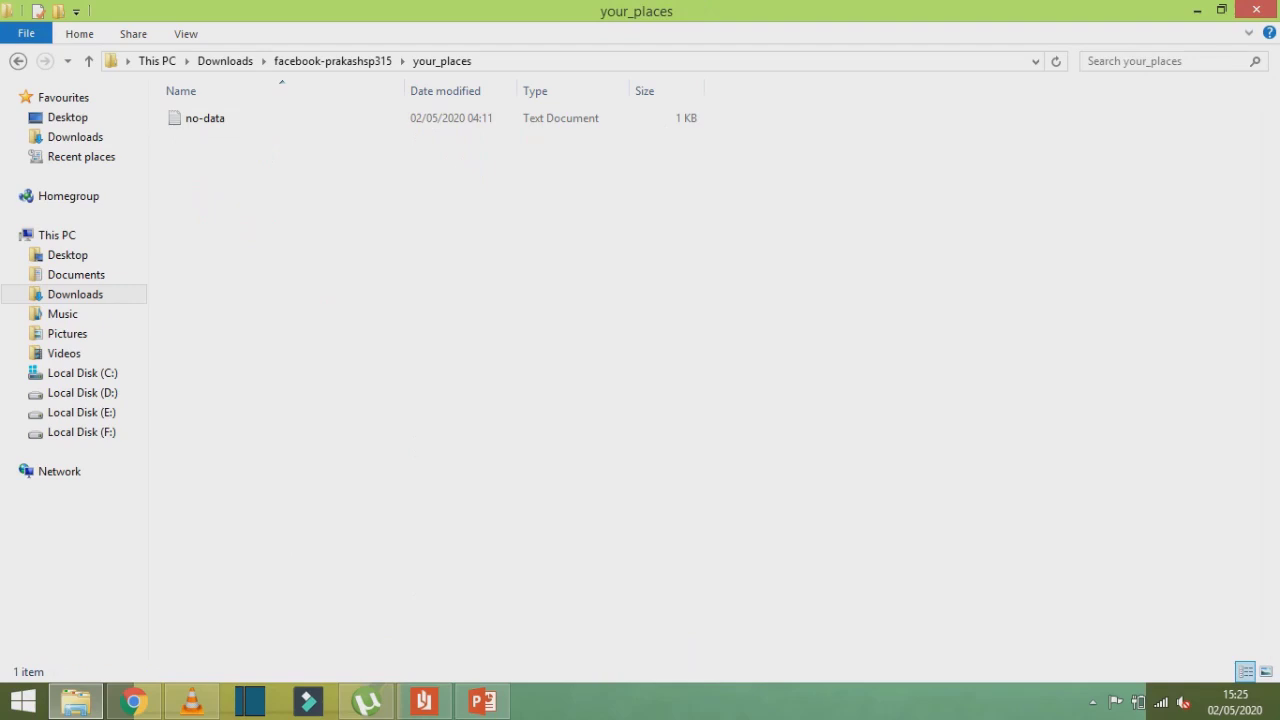
key(BackSpace)
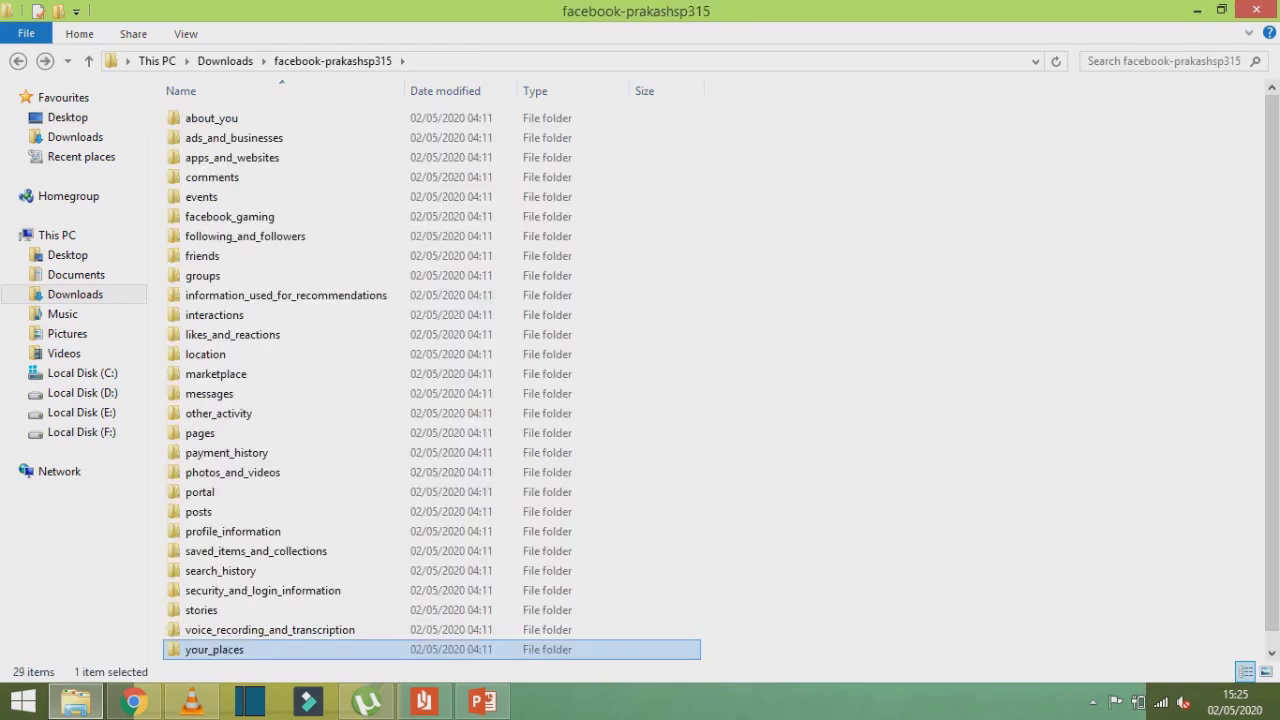
key(Down)
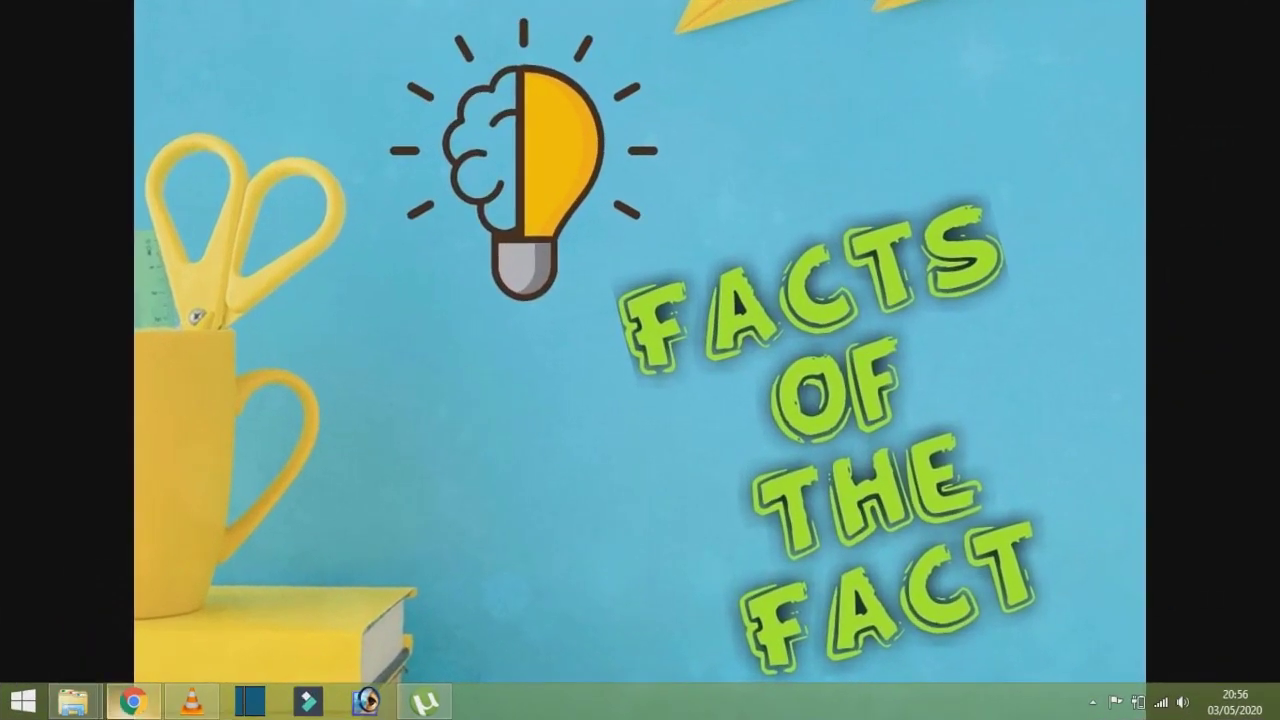
Switch to Facebook in Chrome and open the Videos section of the account settings.
click(132, 700)
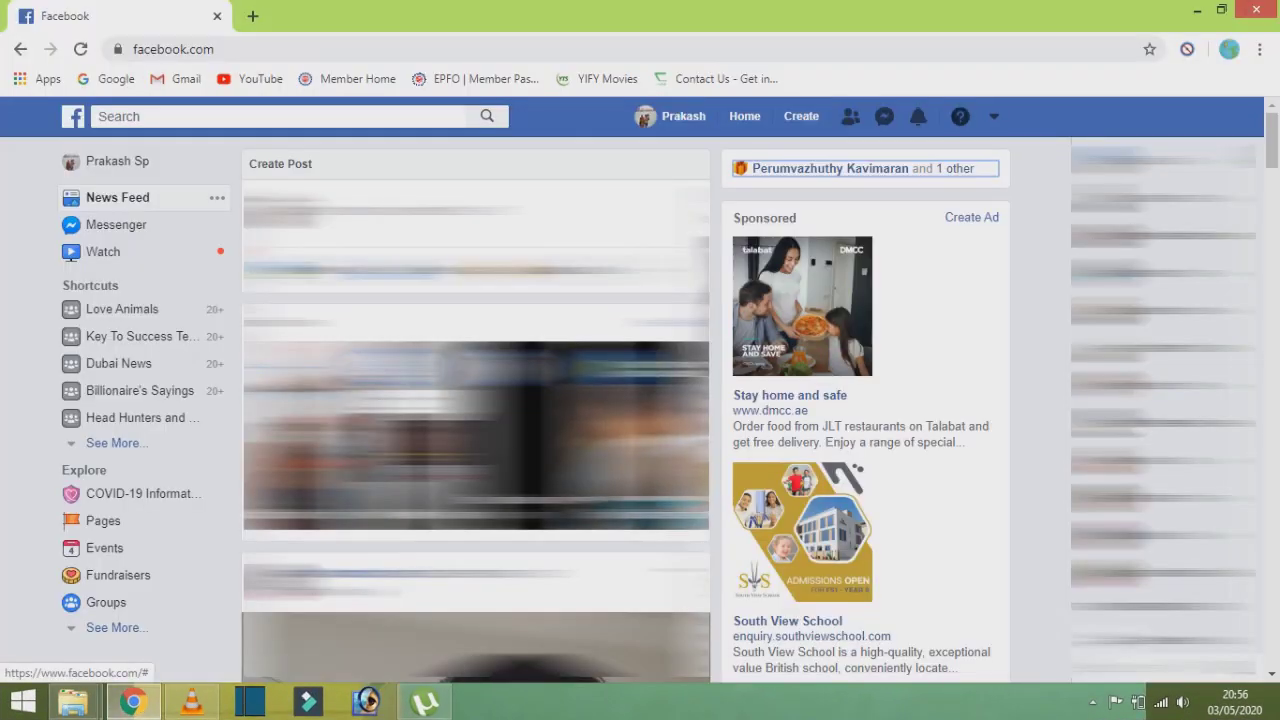
click(993, 116)
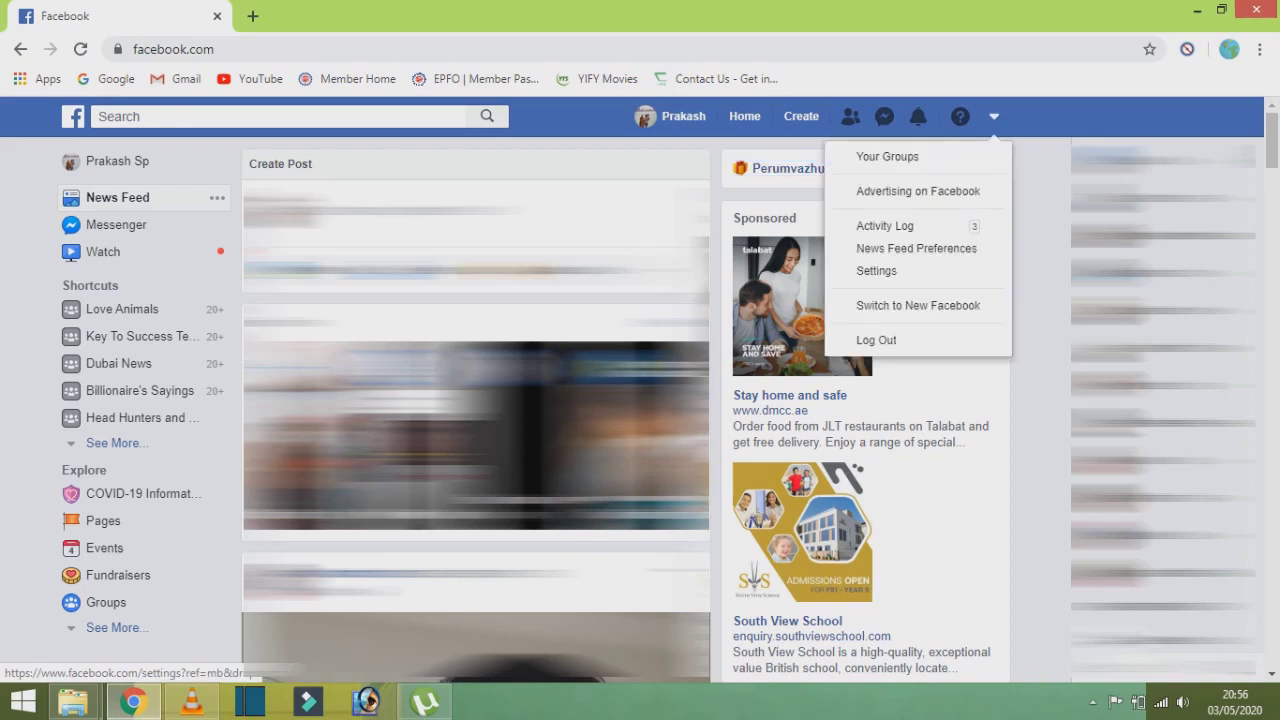
click(876, 271)
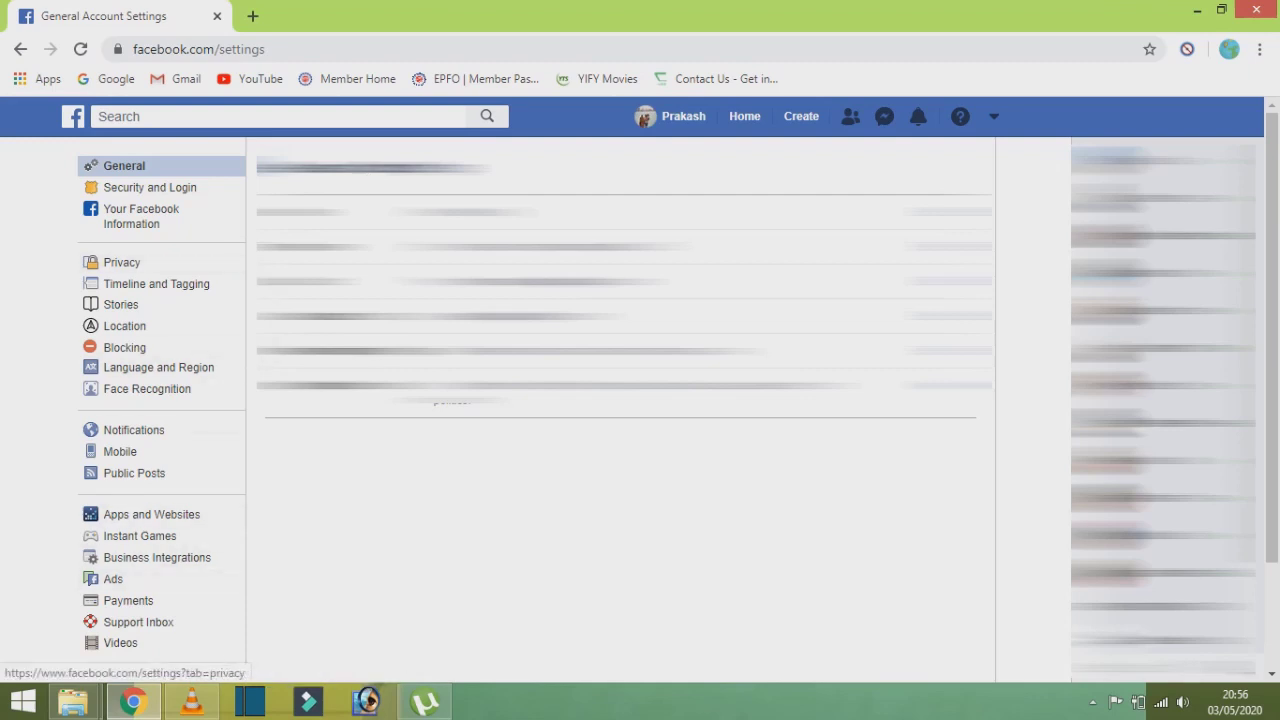
scroll(620, 400, down, 3)
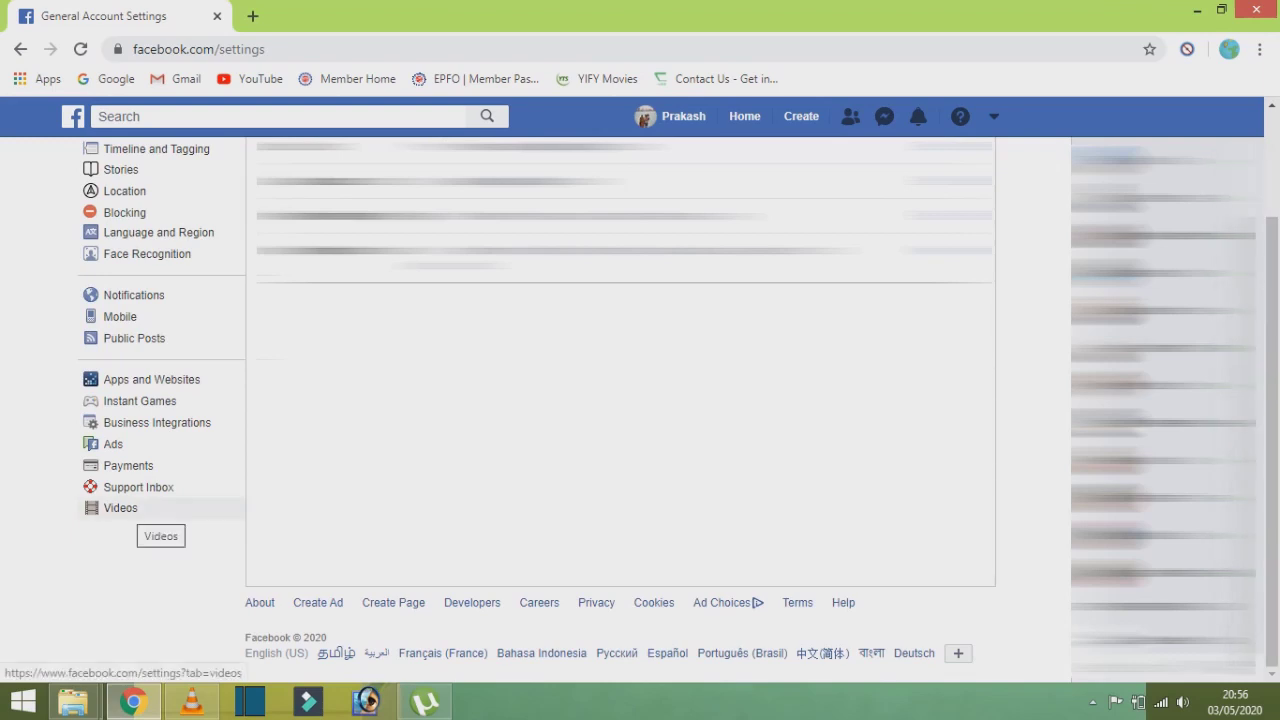
click(120, 508)
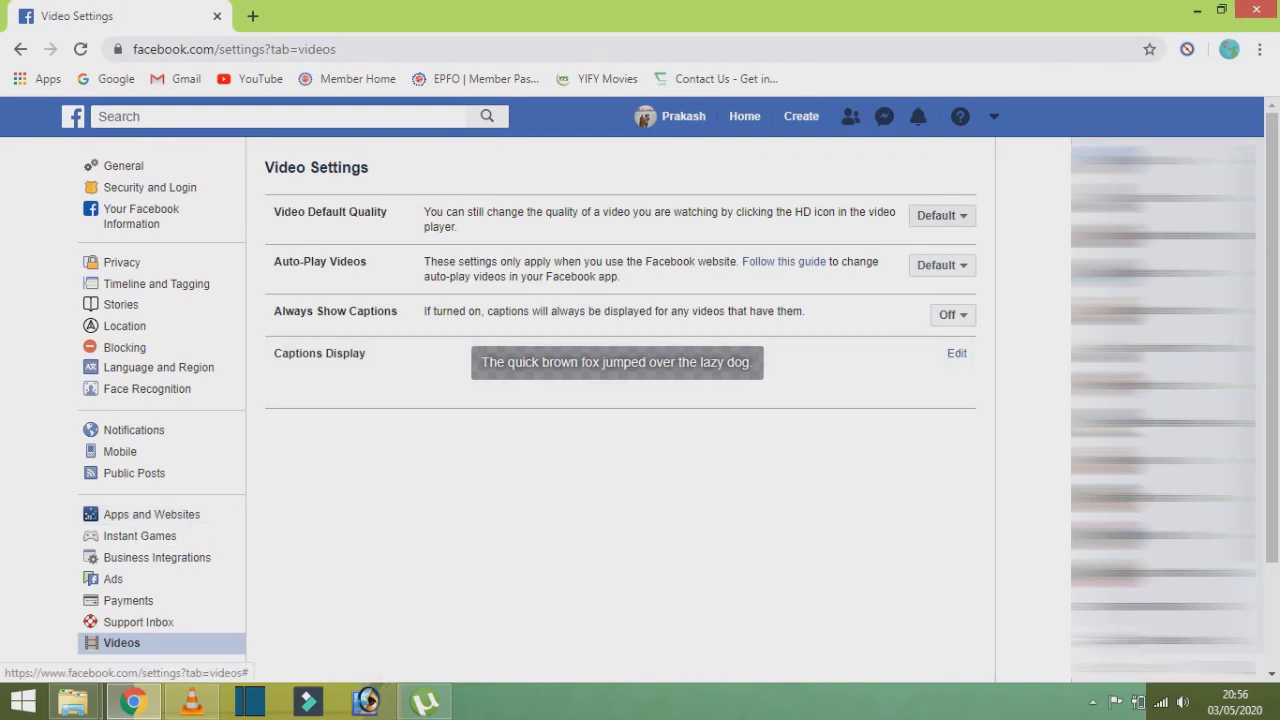
Review the available options for Video Default Quality and Auto-Play Videos without changing either setting.
click(941, 215)
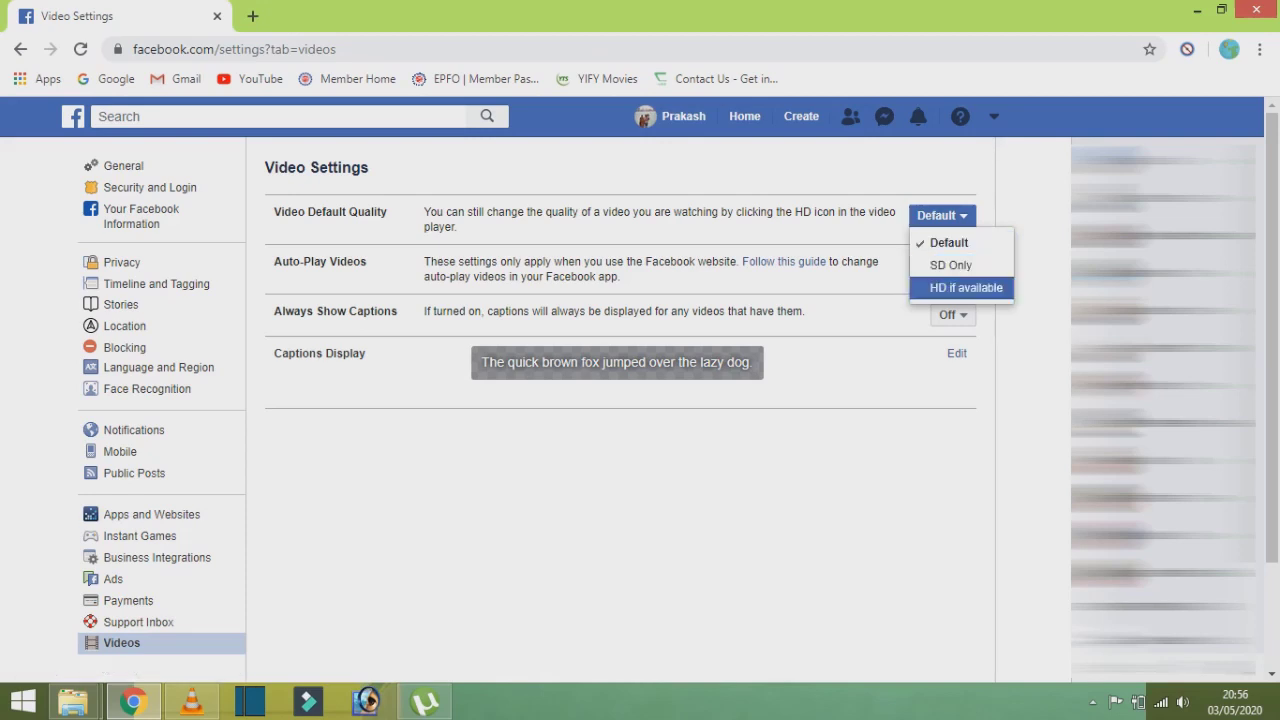
click(942, 216)
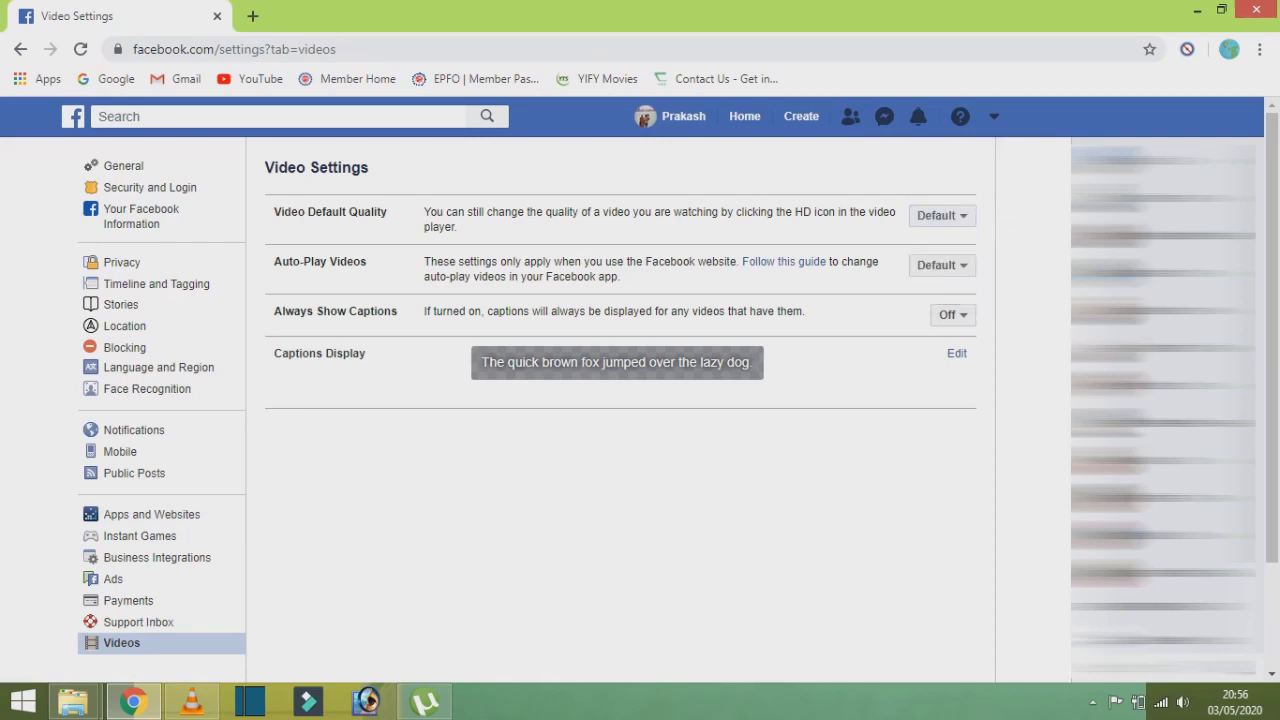
click(942, 266)
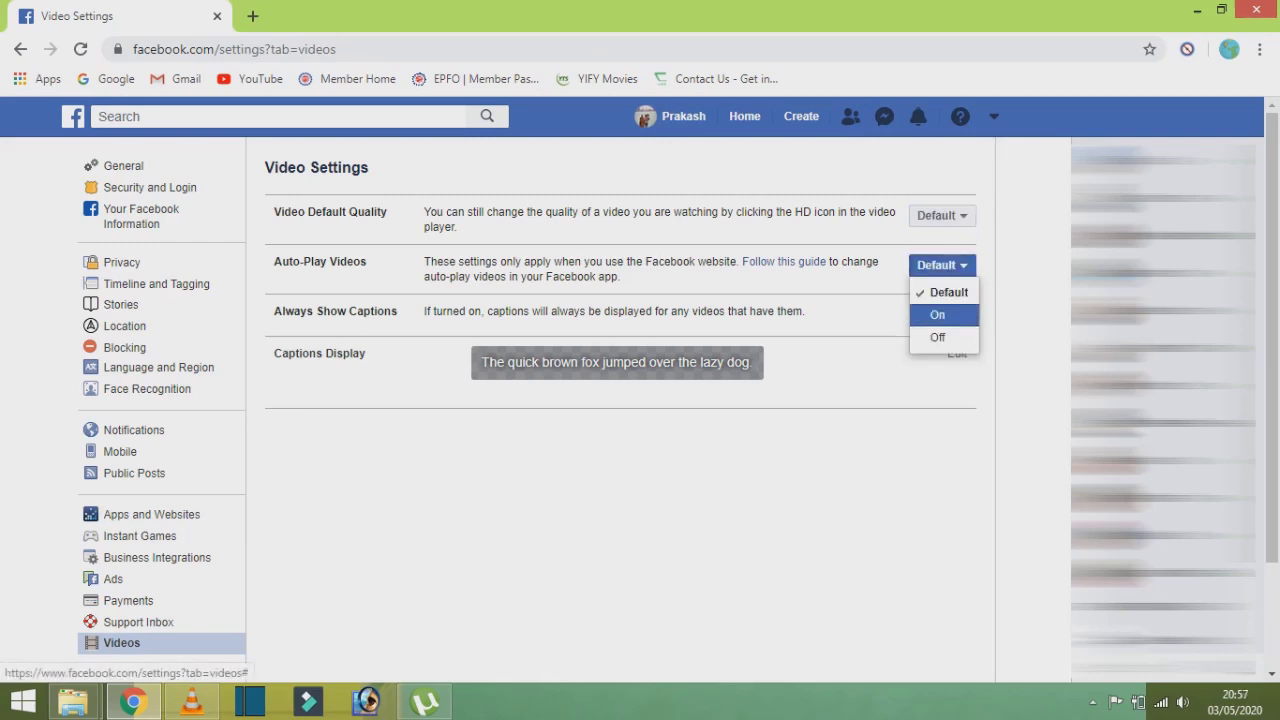
key(Down)
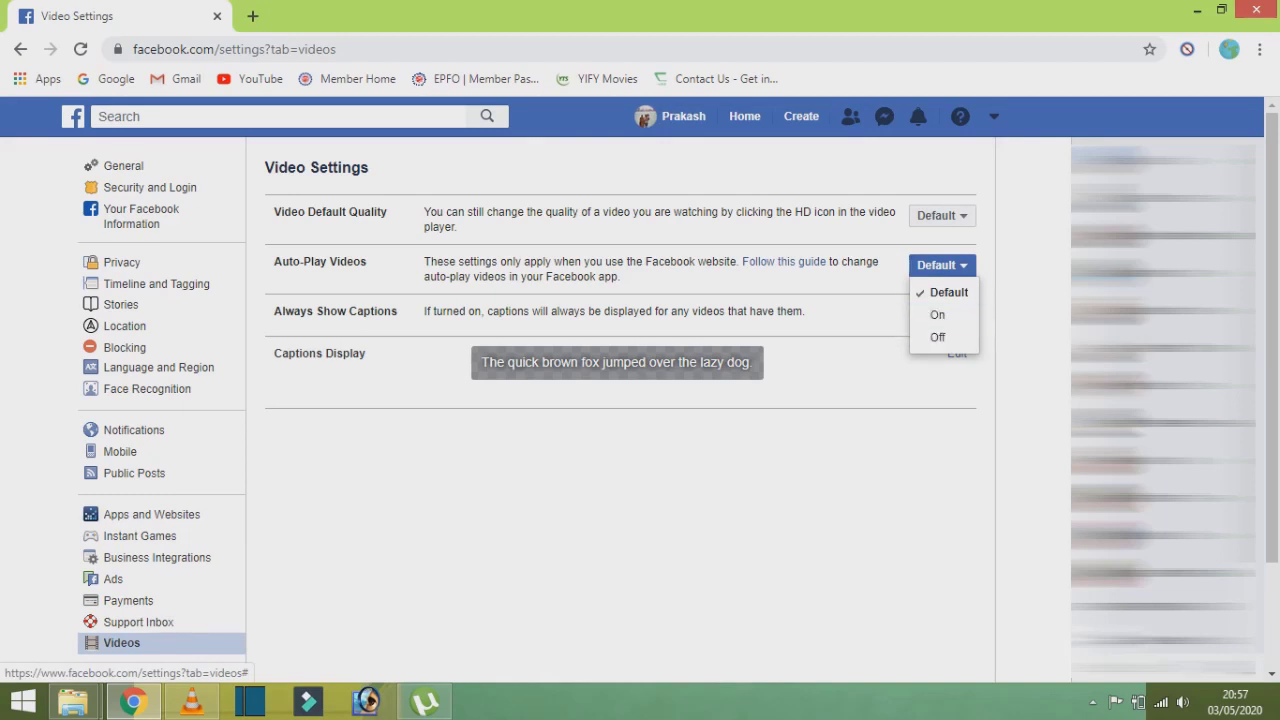
key(Escape)
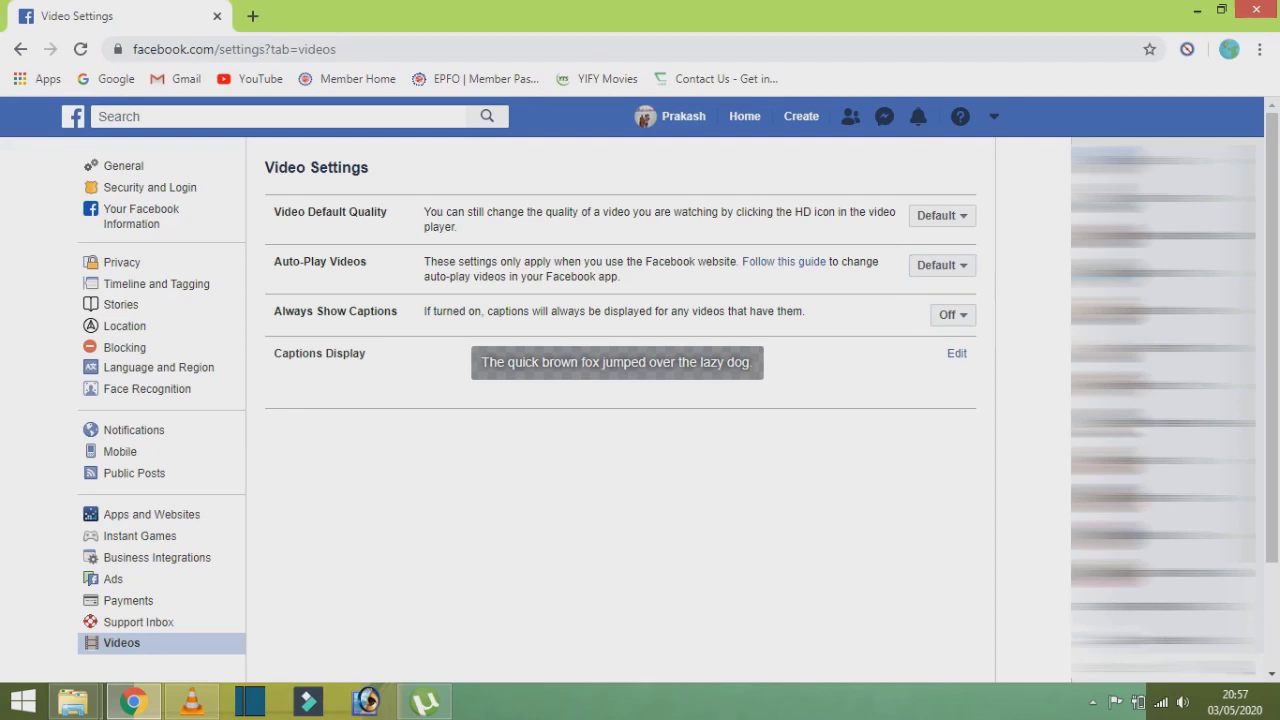
Review the available options for Always Show Captions without changing the setting.
key(Tab)
key(Return)
key(Down)
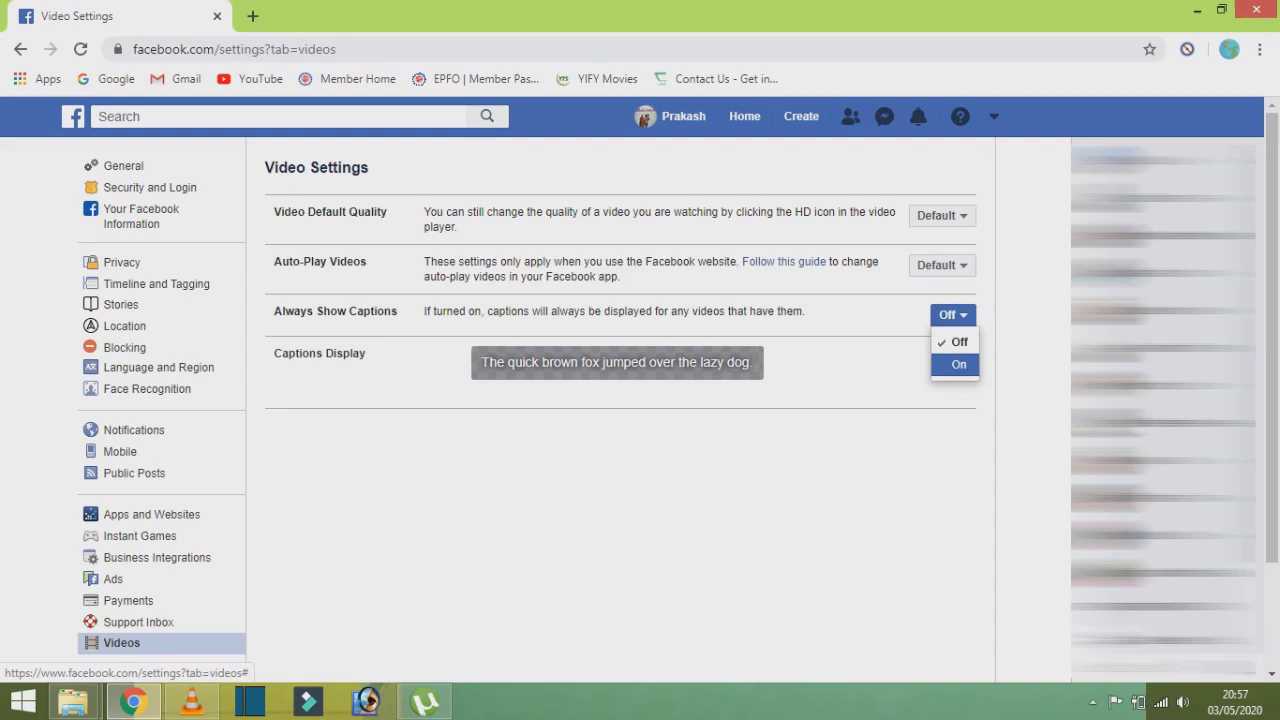
key(Up)
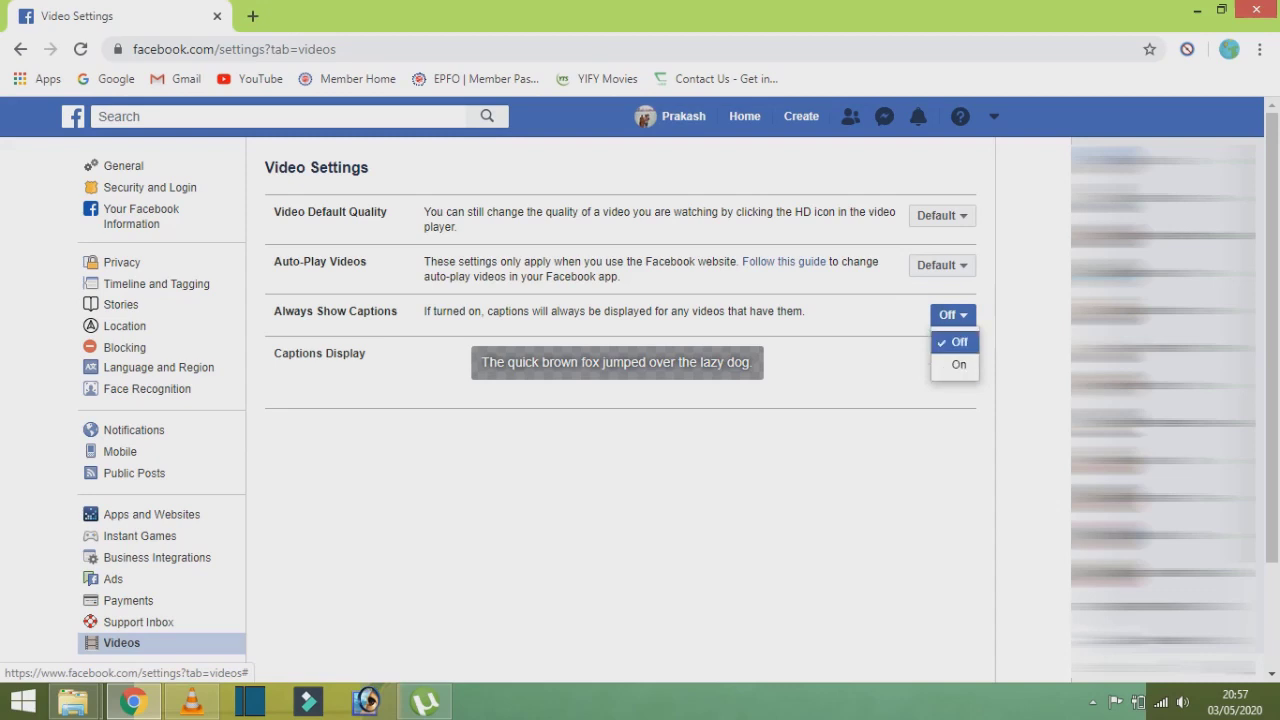
key(Down)
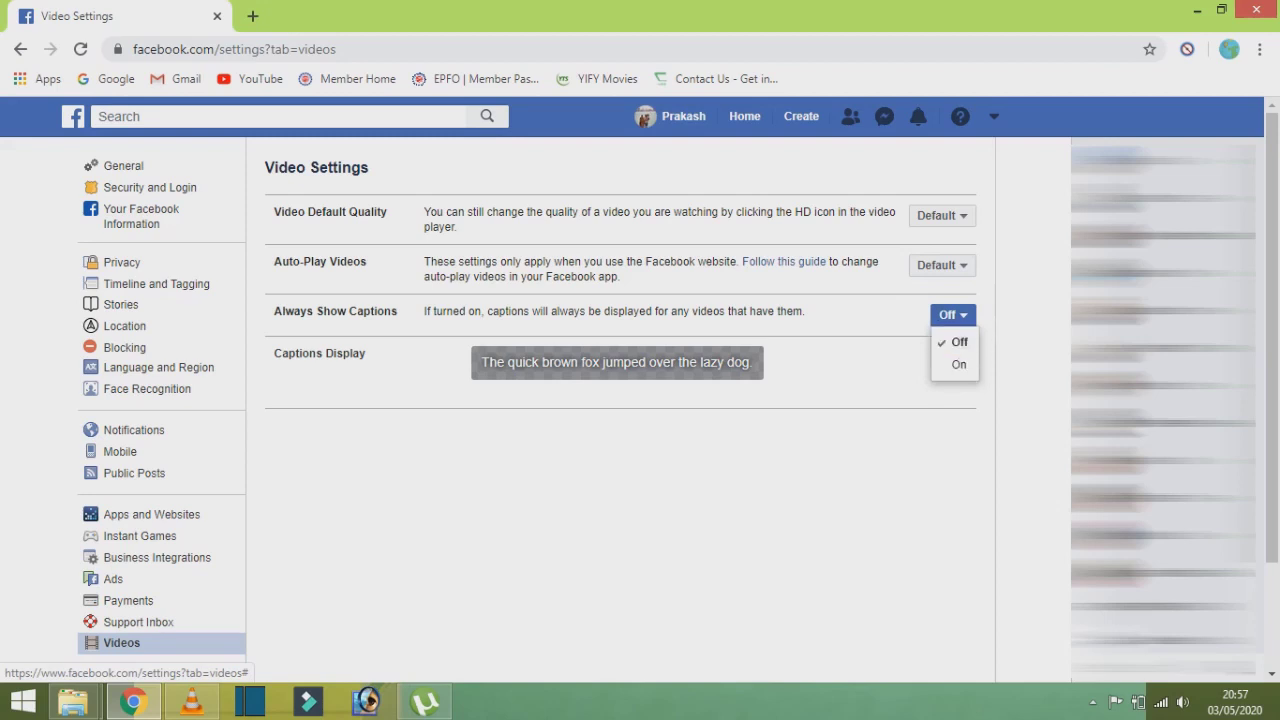
key(Escape)
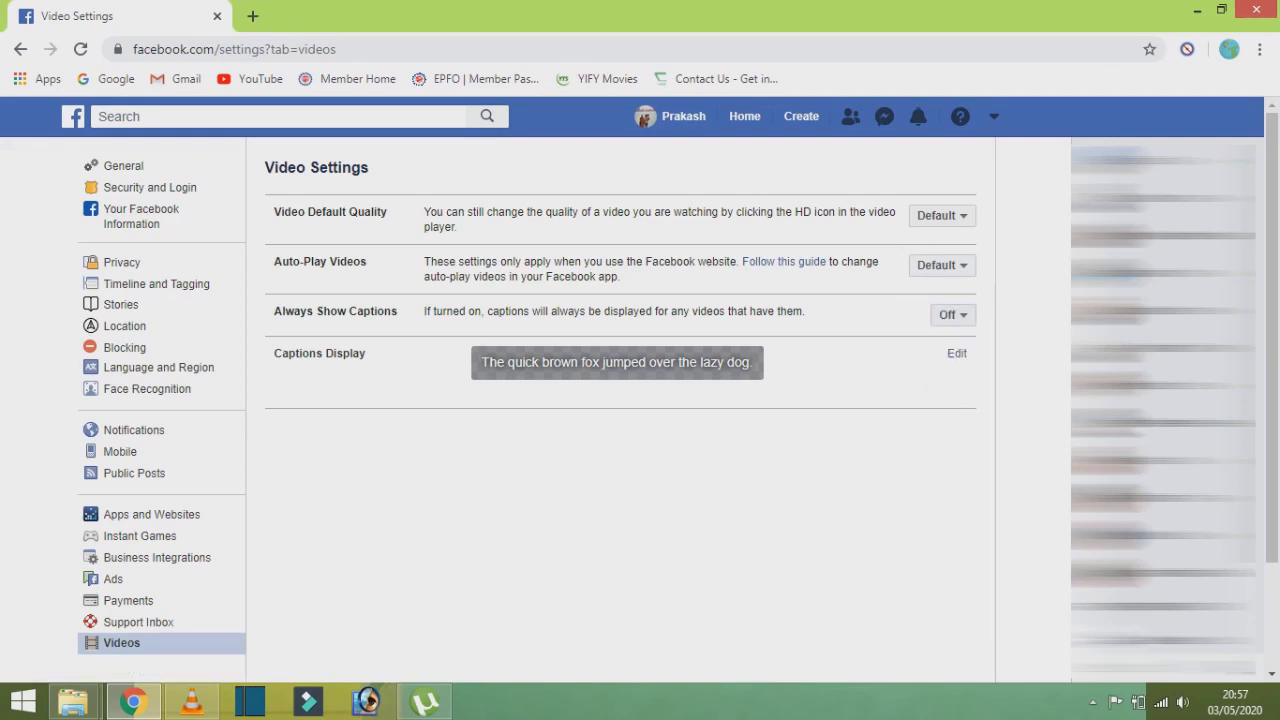